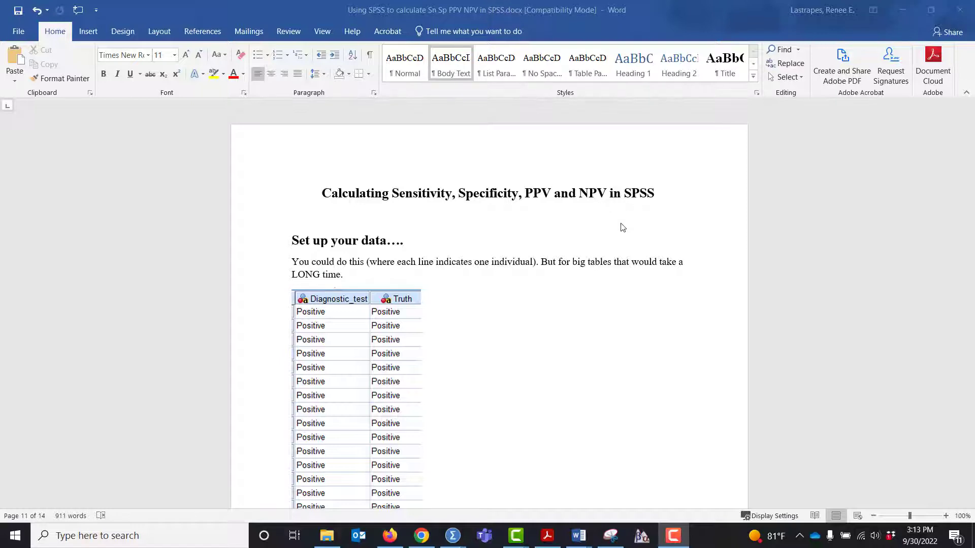
# - Scroll the Word tutorial down to the 2×2 TRUTH table with counts 26, 3, 8 and 23
pyautogui.scroll(-10, 589, 346)
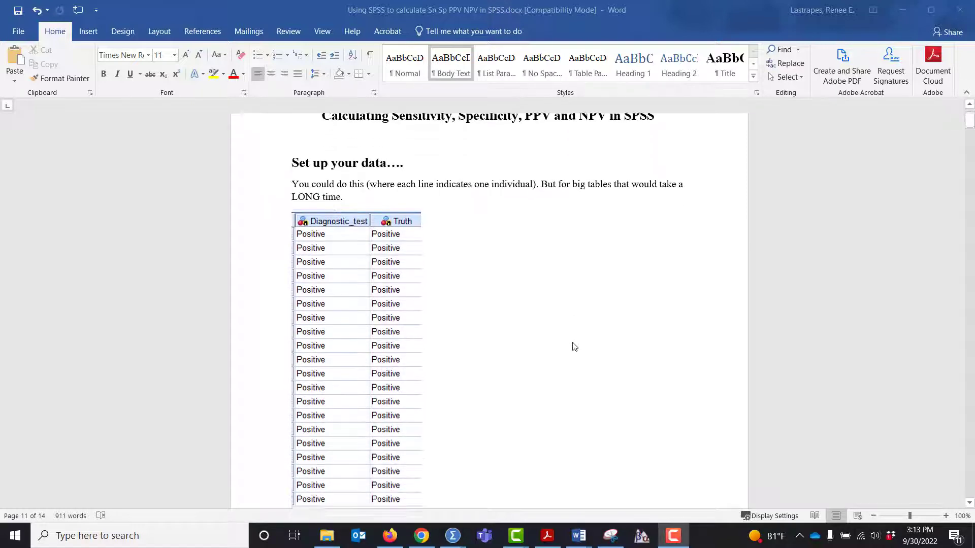
pyautogui.scroll(-8, 574, 347)
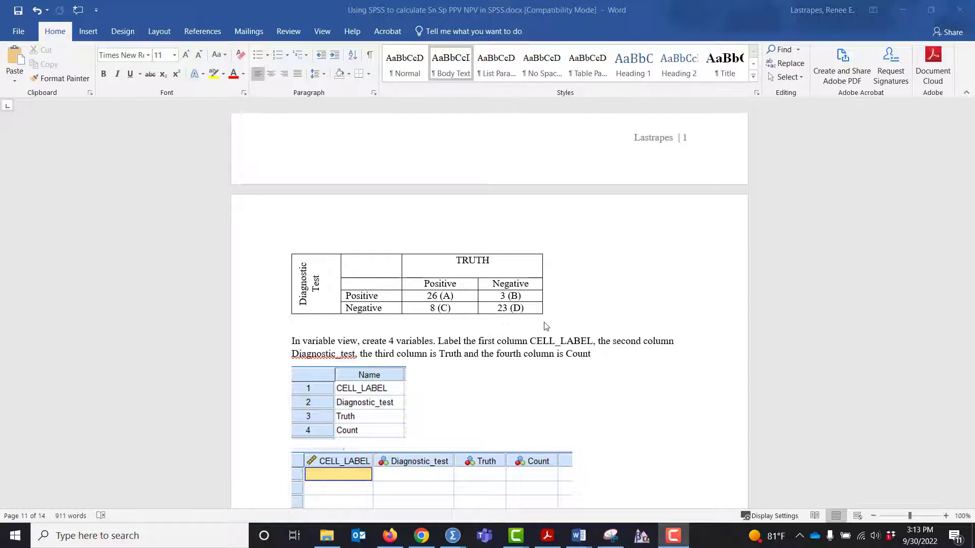
# - In SPSS, open and close a blank Syntax2 window, then go to the saved confidence-interval syntax
pyautogui.click(453, 536)
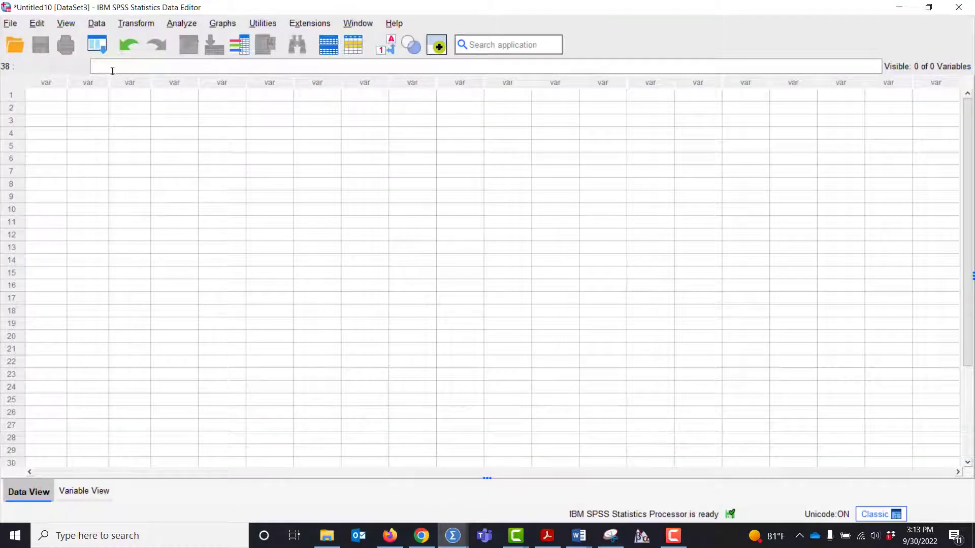
pyautogui.click(15, 25)
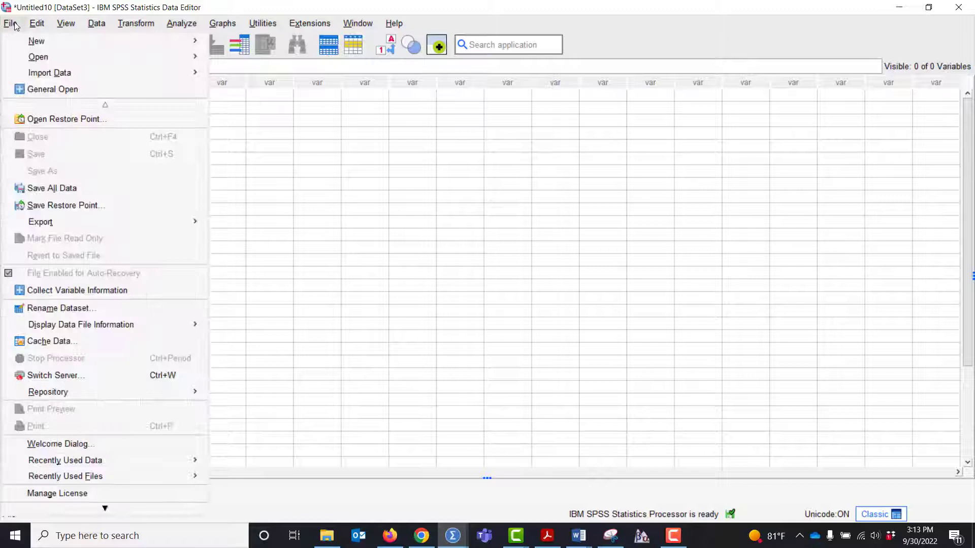
pyautogui.moveTo(14, 42)
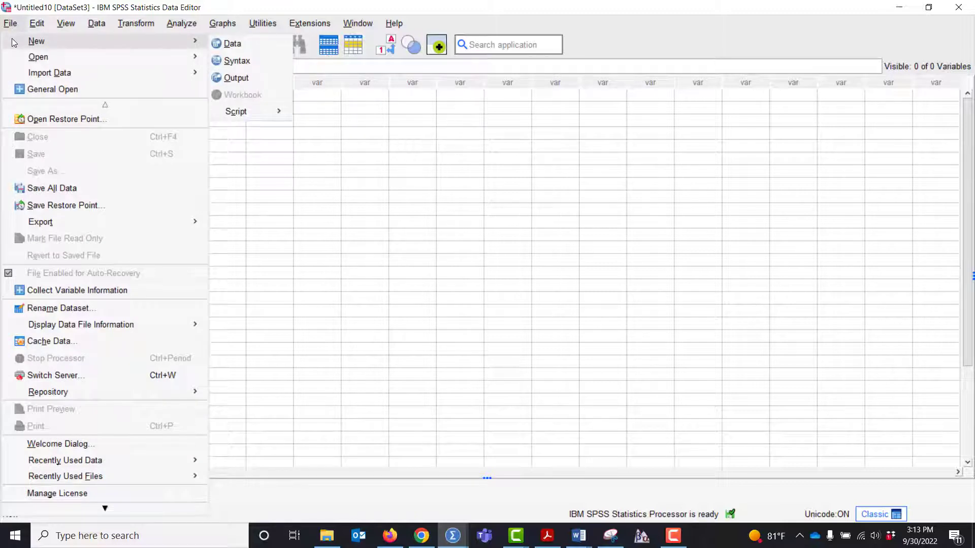
pyautogui.click(237, 61)
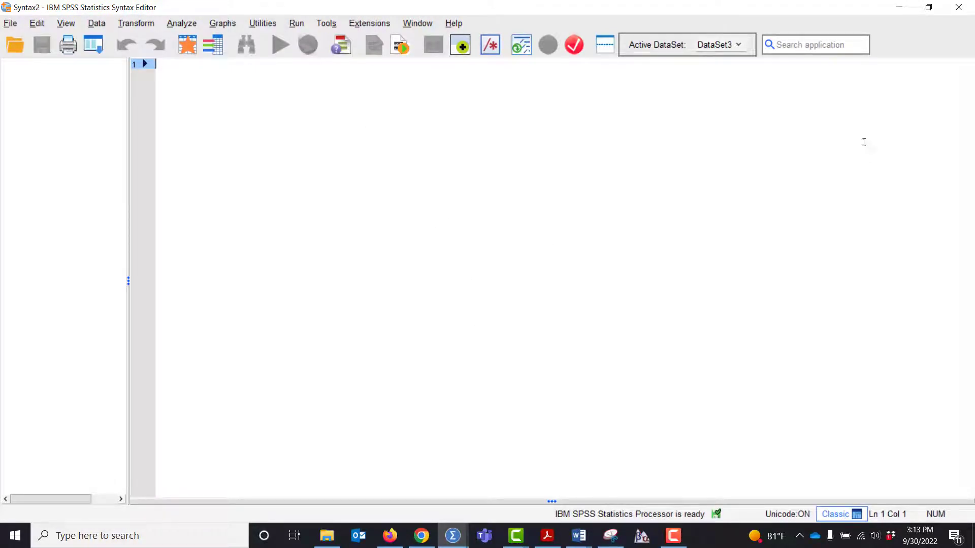
pyautogui.click(958, 7)
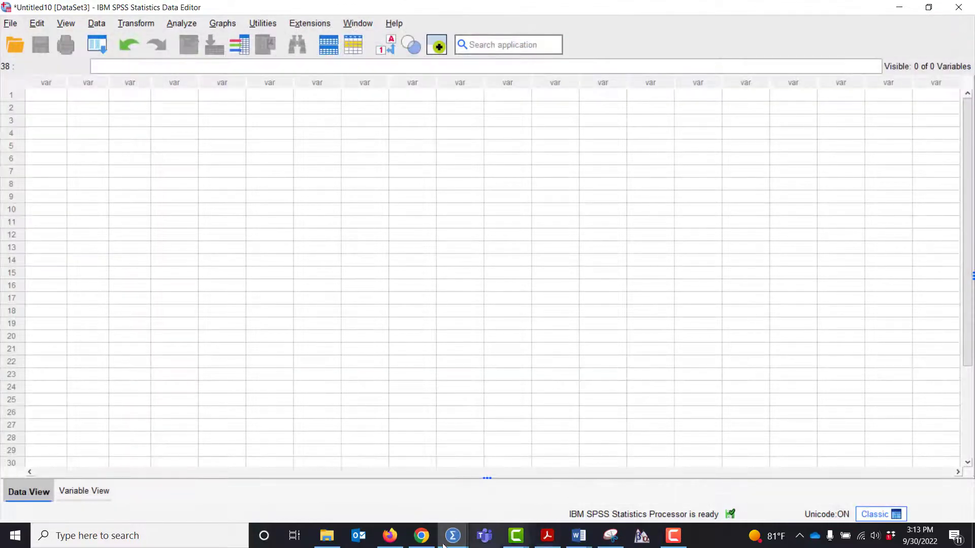
pyautogui.moveTo(445, 539)
pyautogui.click(408, 477)
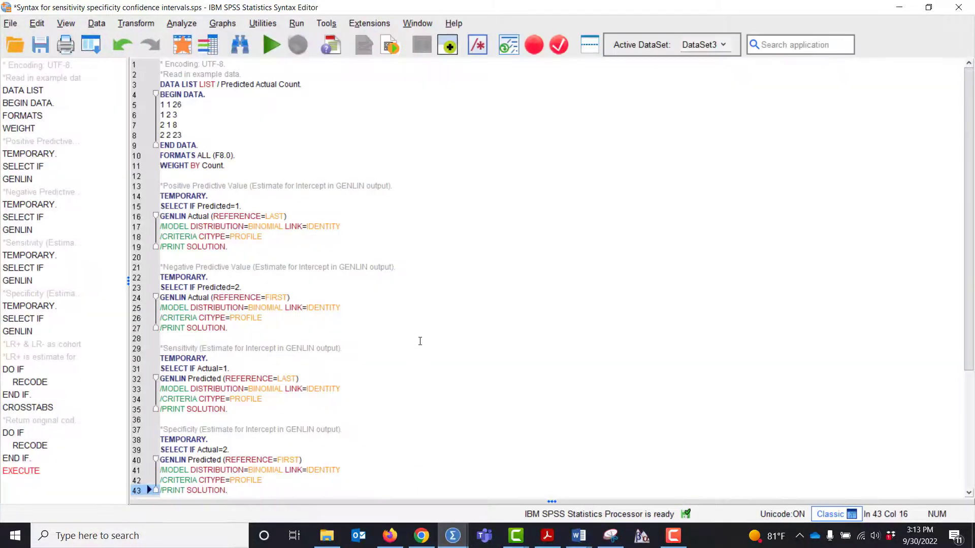
pyautogui.scroll(-6, 419, 343)
pyautogui.scroll(6, 417, 344)
pyautogui.click(197, 117)
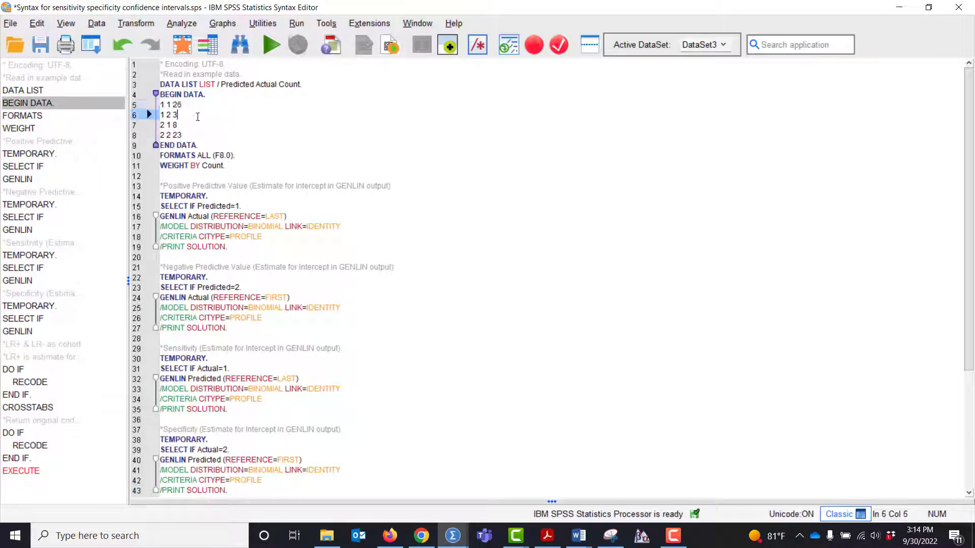
pyautogui.click(178, 104)
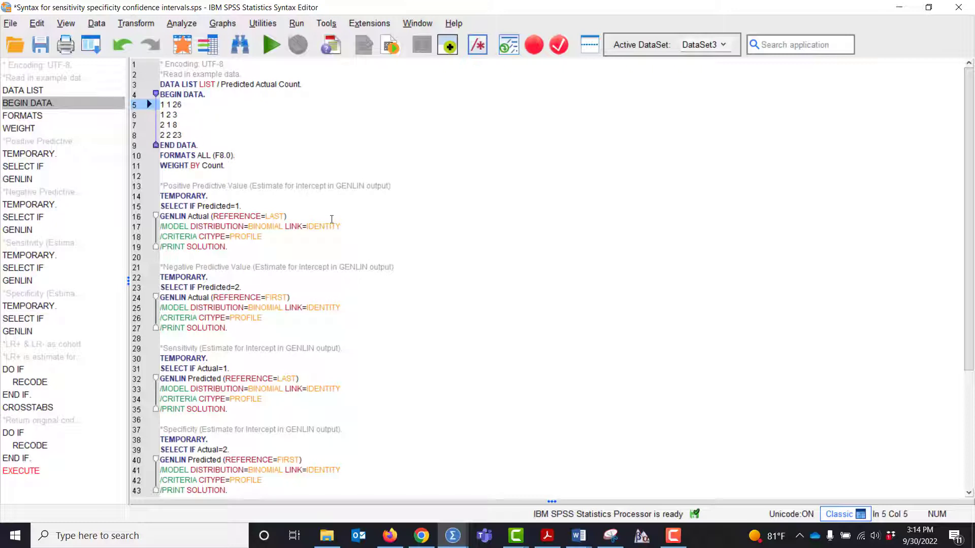
pyautogui.moveTo(579, 536)
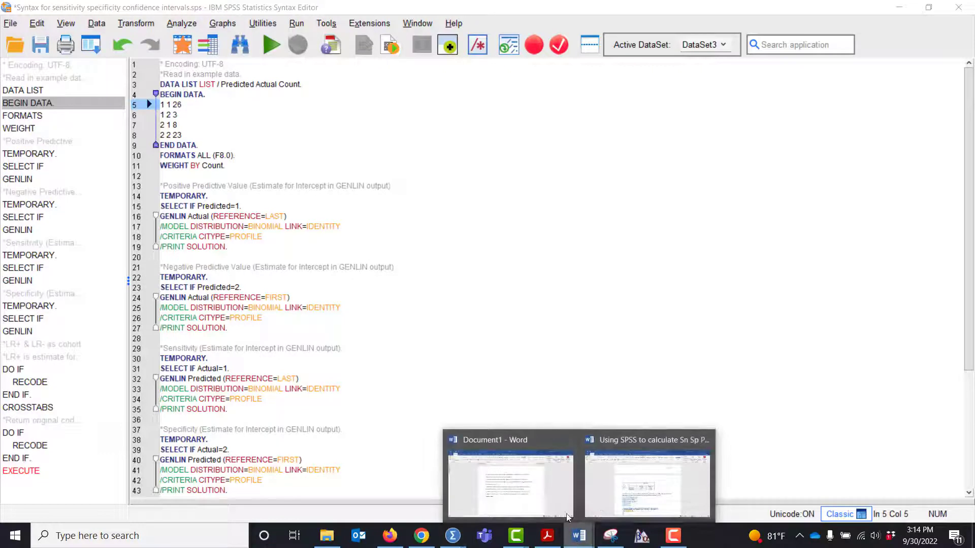
pyautogui.click(602, 502)
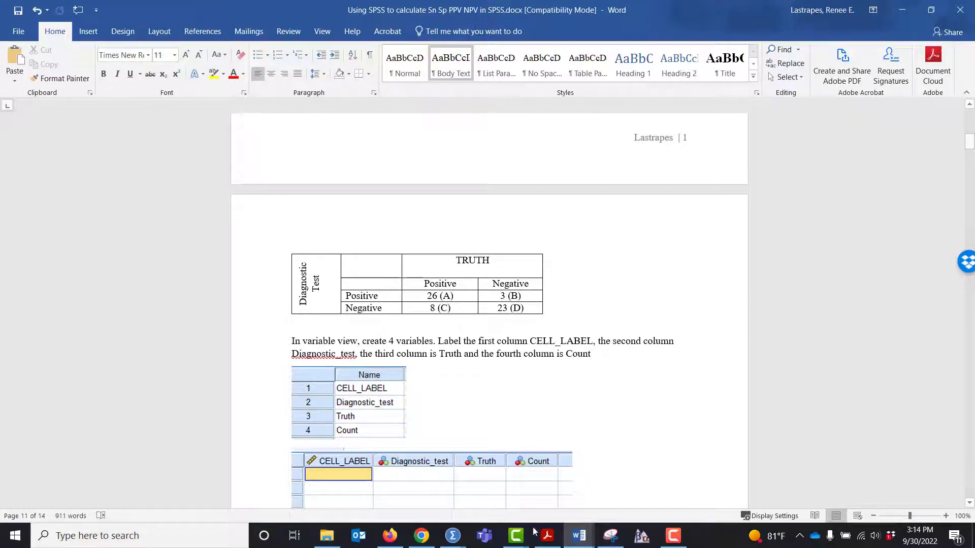
pyautogui.moveTo(458, 540)
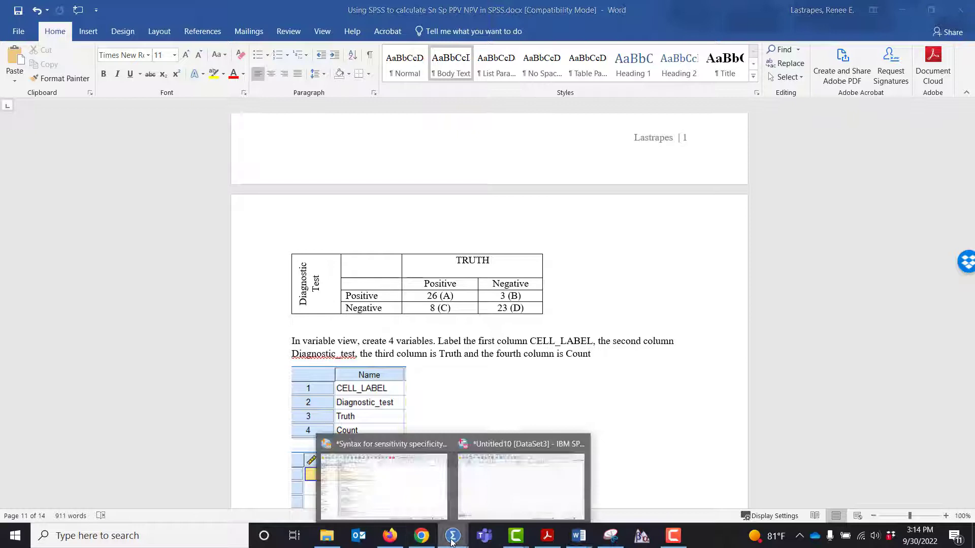
pyautogui.click(392, 482)
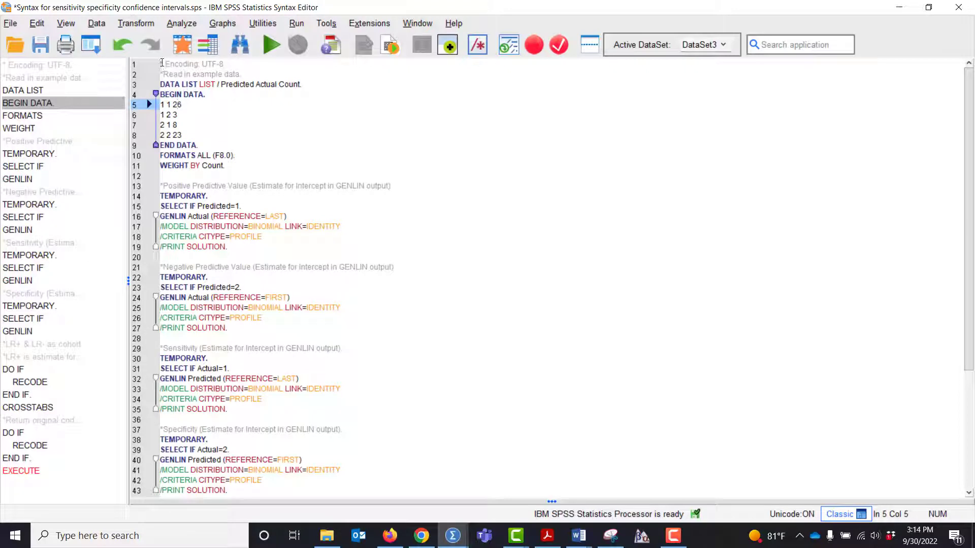
# - Run all the GENLIN syntax commands and inspect the specificity Parameter Estimates table
pyautogui.moveTo(162, 63); pyautogui.dragTo(268, 518)
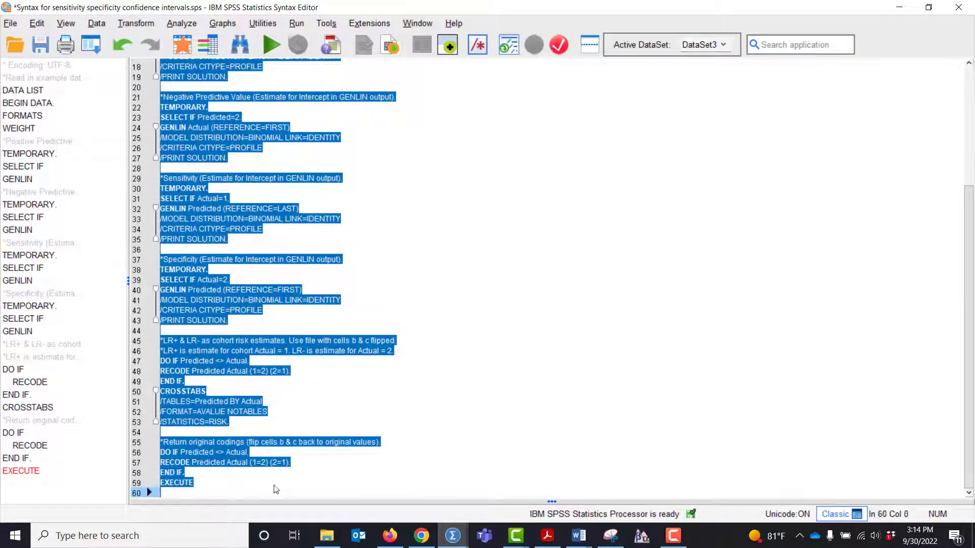
pyautogui.click(272, 49)
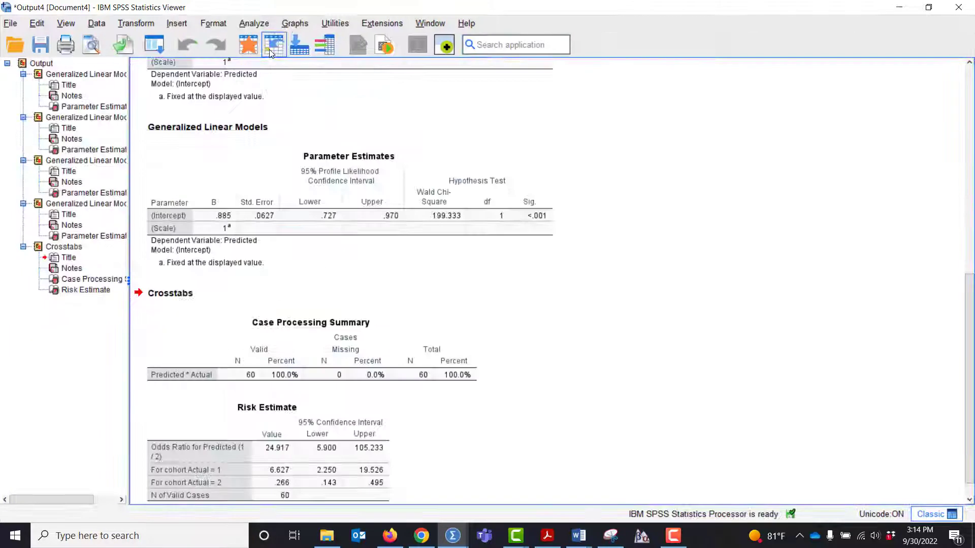
pyautogui.click(423, 189)
pyautogui.scroll(-1, 423, 189)
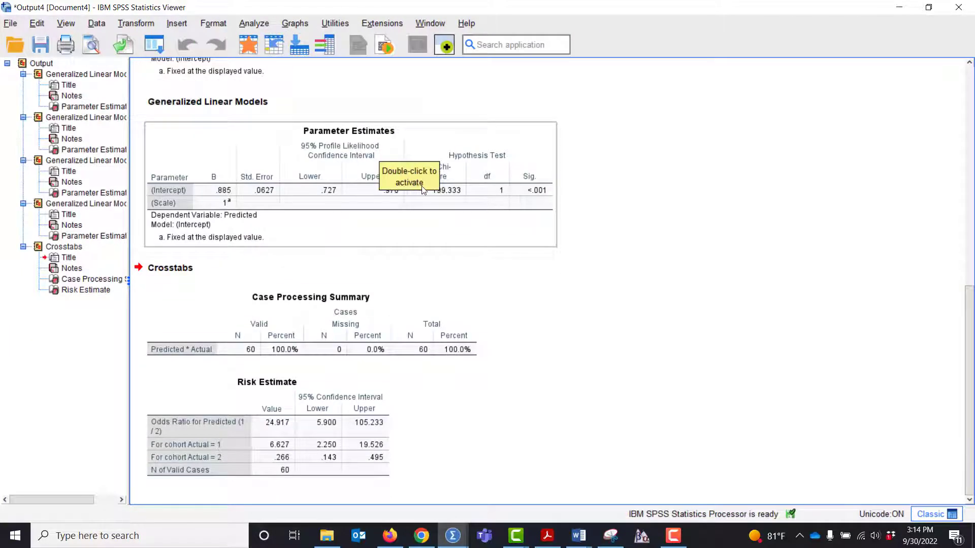
pyautogui.scroll(10, 426, 189)
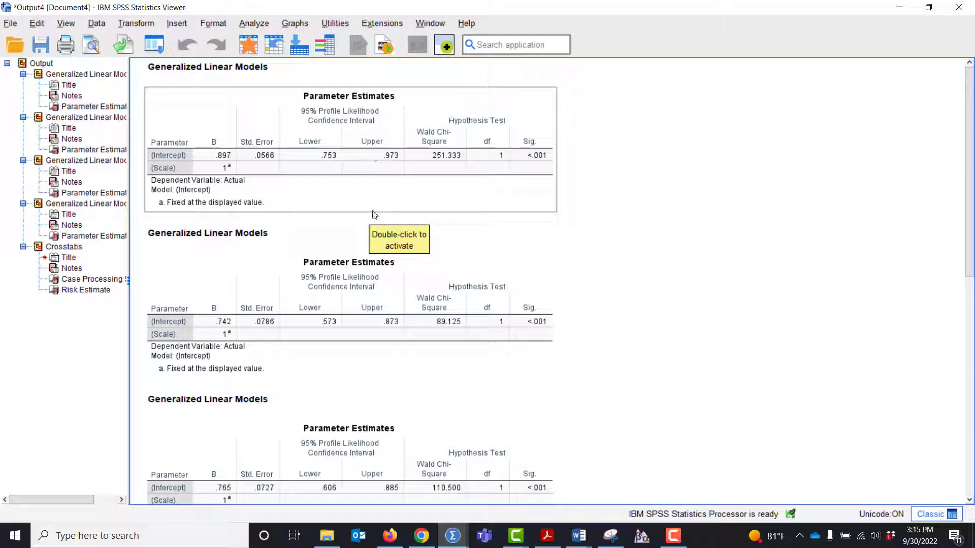
# - Compare with the Word tutorial, then return to the output's Crosstabs risk estimate (odds ratio 24.917)
pyautogui.moveTo(585, 540)
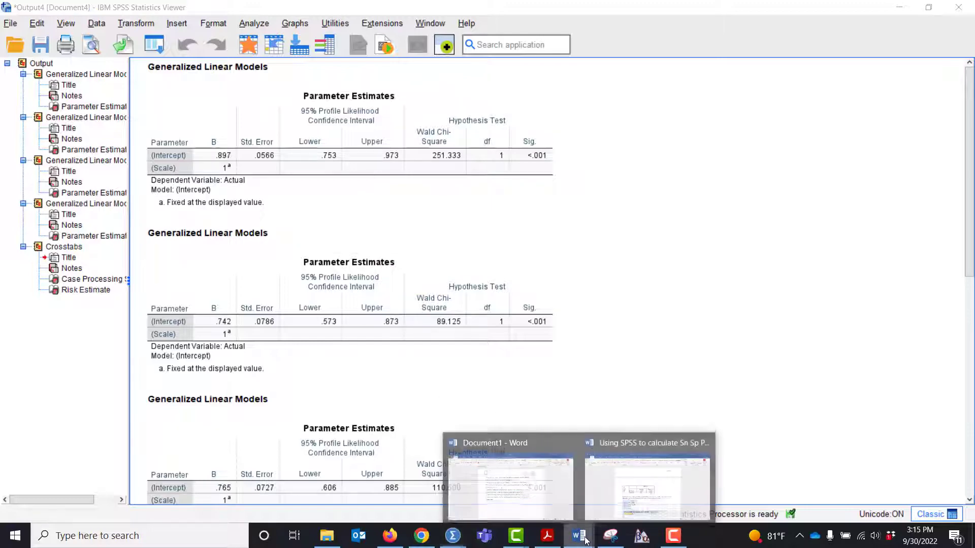
pyautogui.click(647, 485)
pyautogui.scroll(-5, 428, 268)
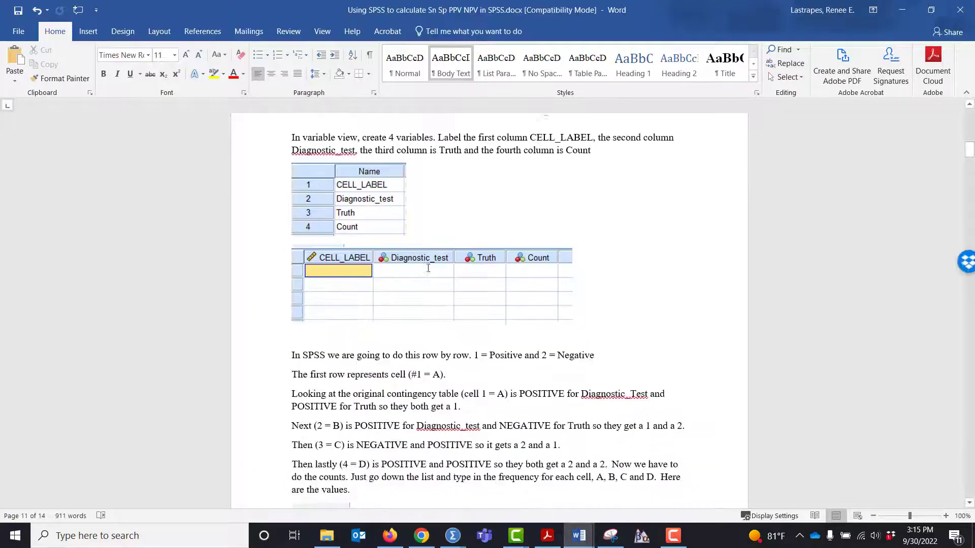
pyautogui.scroll(-8, 428, 268)
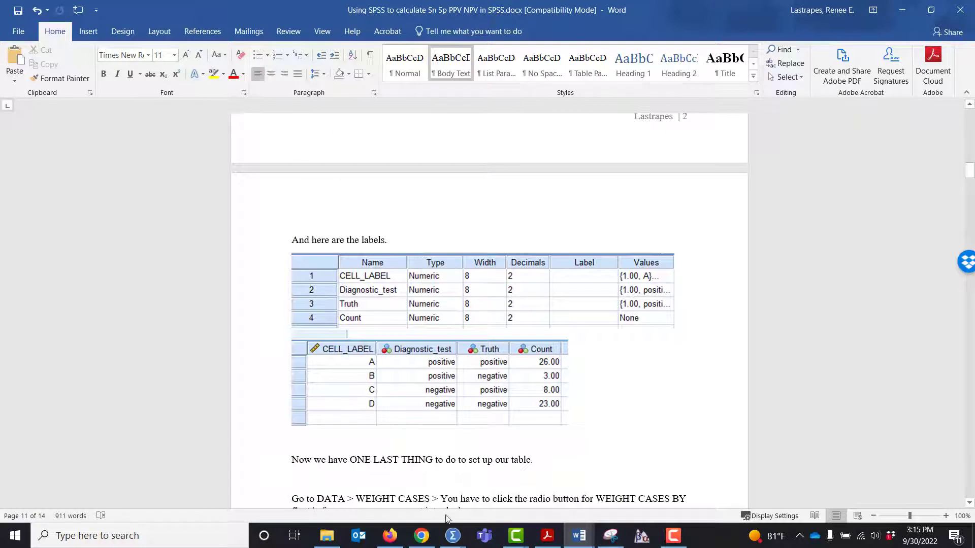
pyautogui.moveTo(454, 535)
pyautogui.click(660, 477)
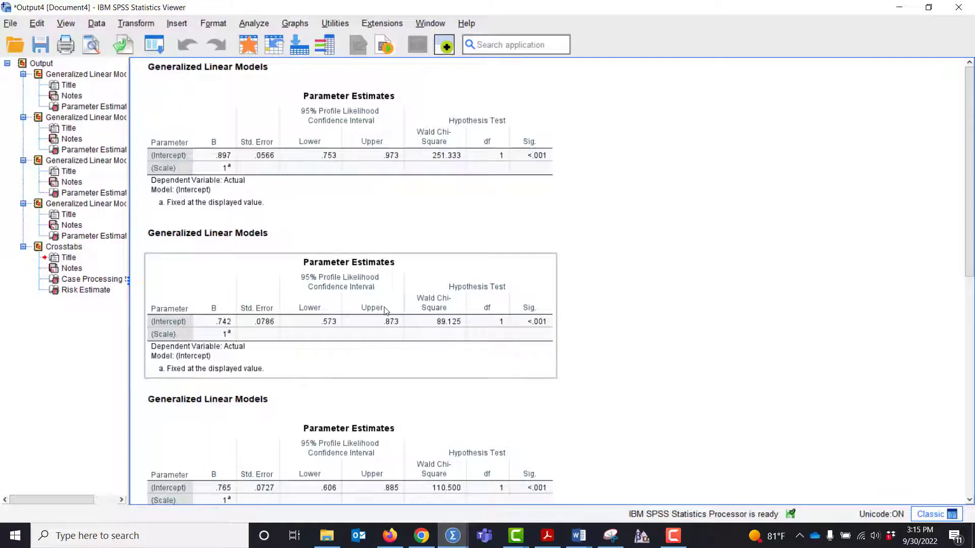
pyautogui.scroll(-10, 385, 311)
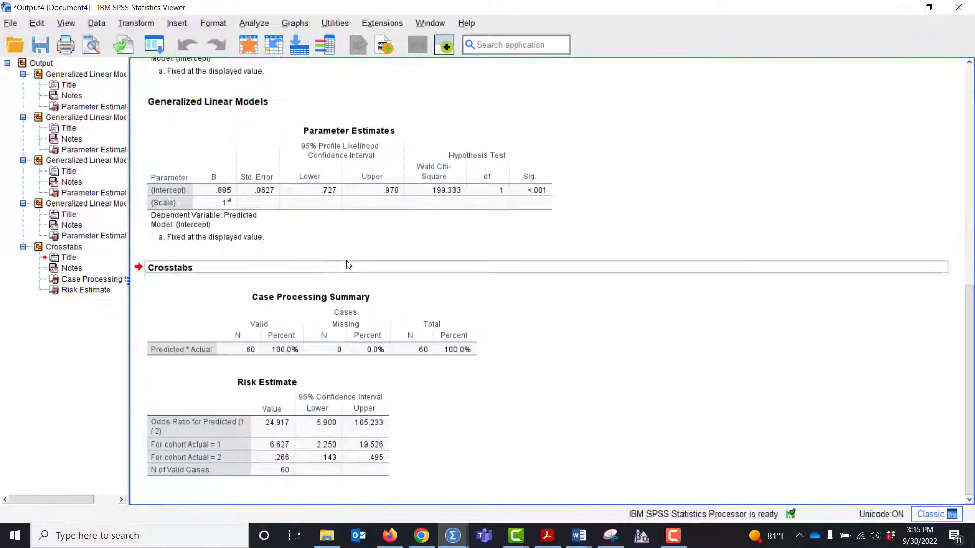
# - Set up Crosstabs with Predicted in rows and Actual in columns
pyautogui.click(254, 23)
pyautogui.moveTo(406, 105)
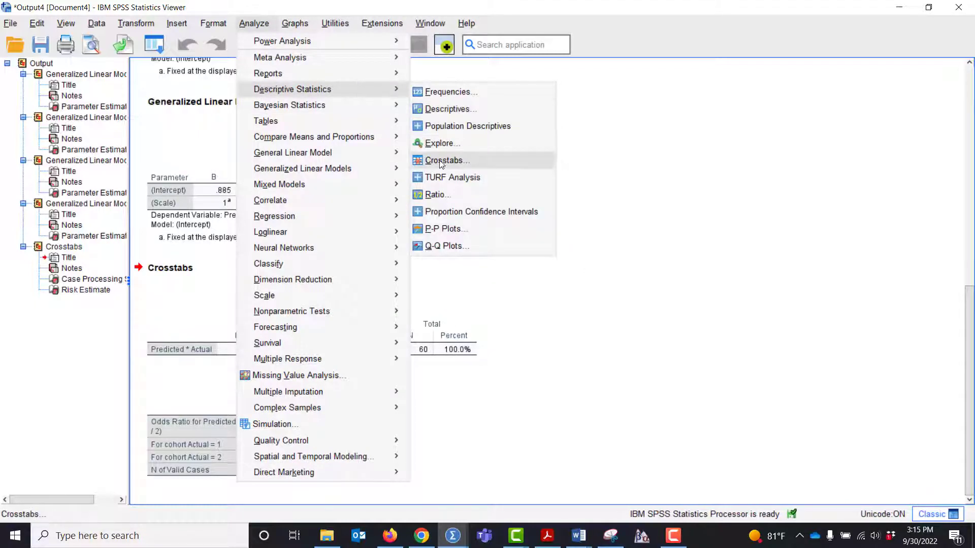
pyautogui.click(441, 163)
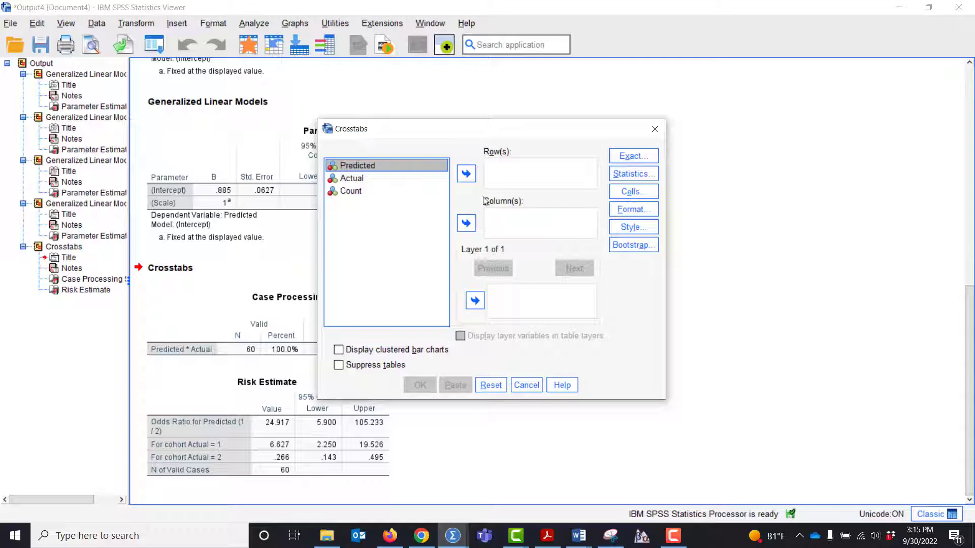
pyautogui.click(421, 179)
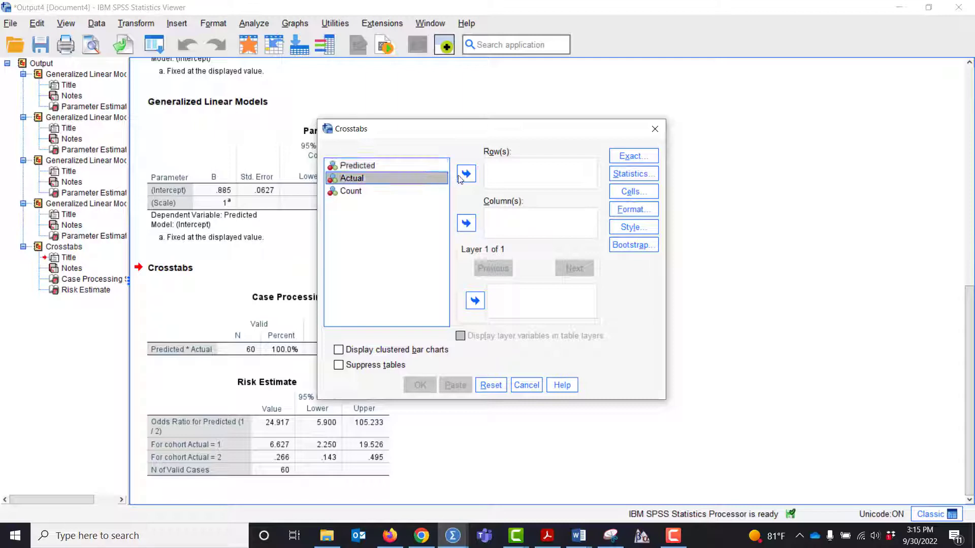
pyautogui.click(466, 223)
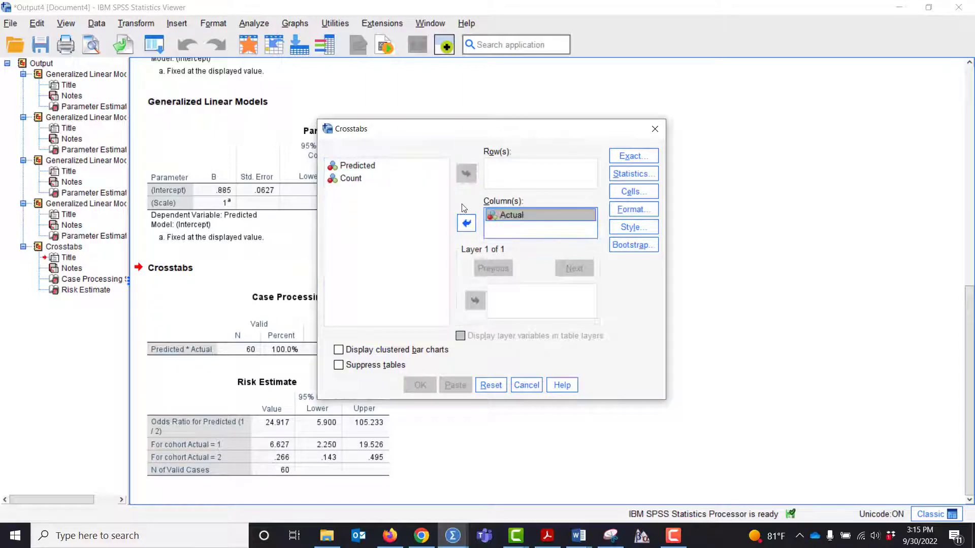
pyautogui.click(429, 167)
pyautogui.click(466, 174)
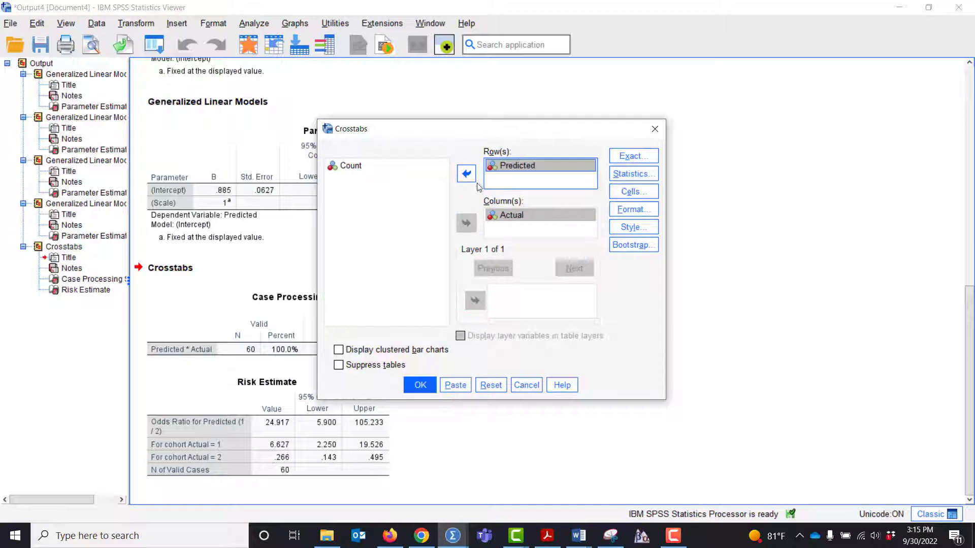
# - Add row and column percentages and run the Predicted * Actual crosstabulation (26, 3, 8, 23)
pyautogui.click(633, 194)
pyautogui.click(393, 250)
pyautogui.click(401, 265)
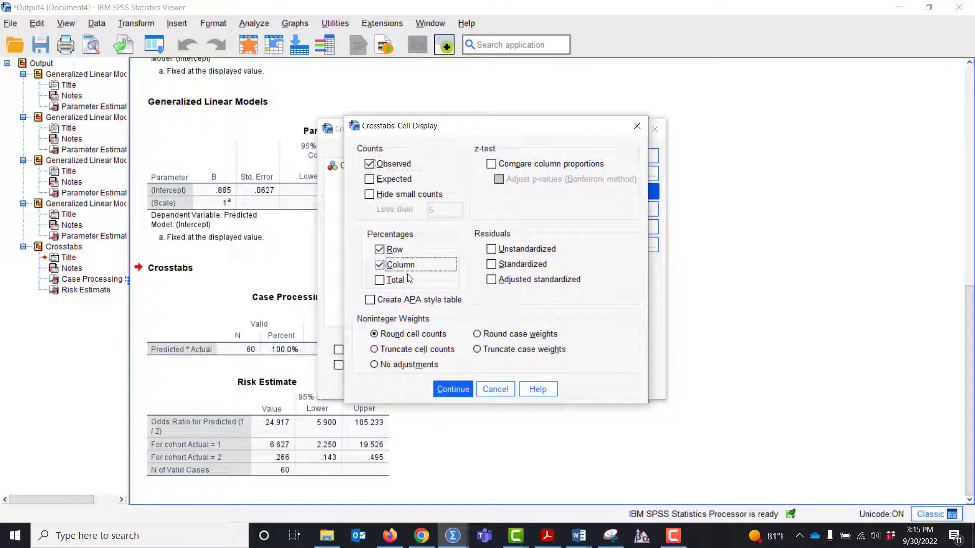
pyautogui.click(453, 389)
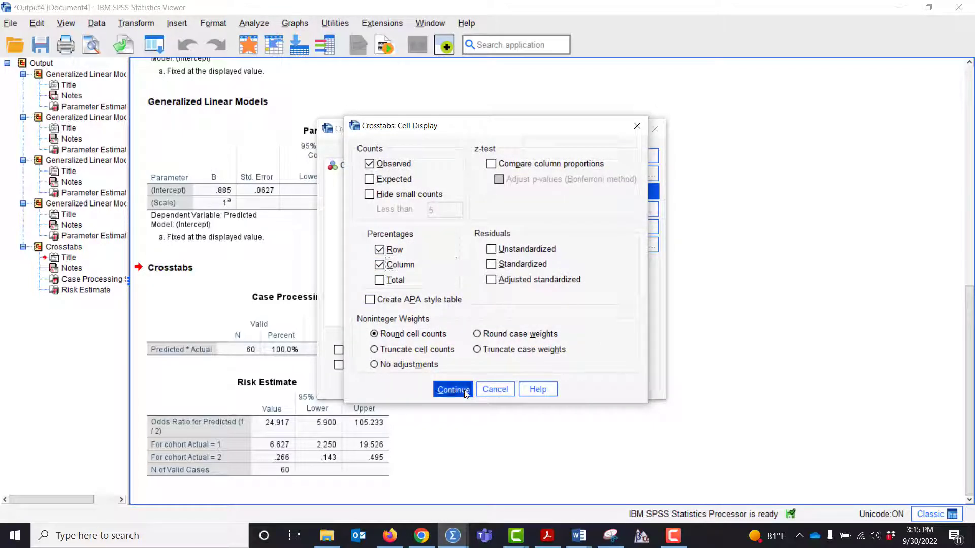
pyautogui.click(419, 388)
pyautogui.click(385, 348)
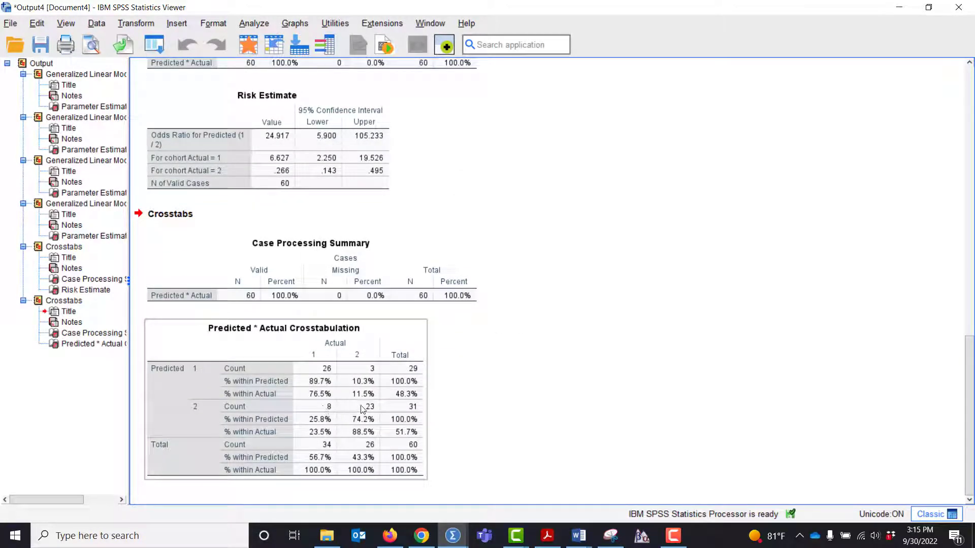
pyautogui.scroll(15, 340, 339)
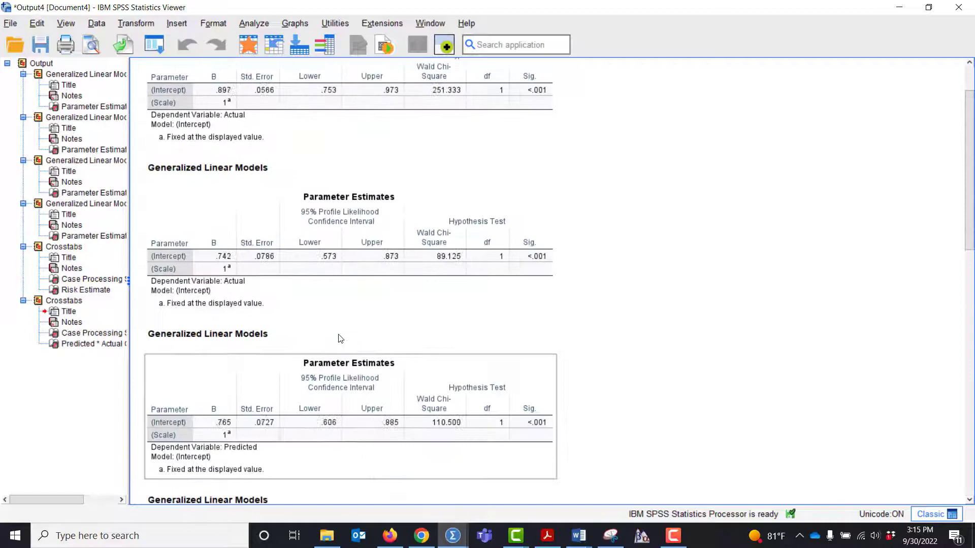
pyautogui.scroll(3, 341, 339)
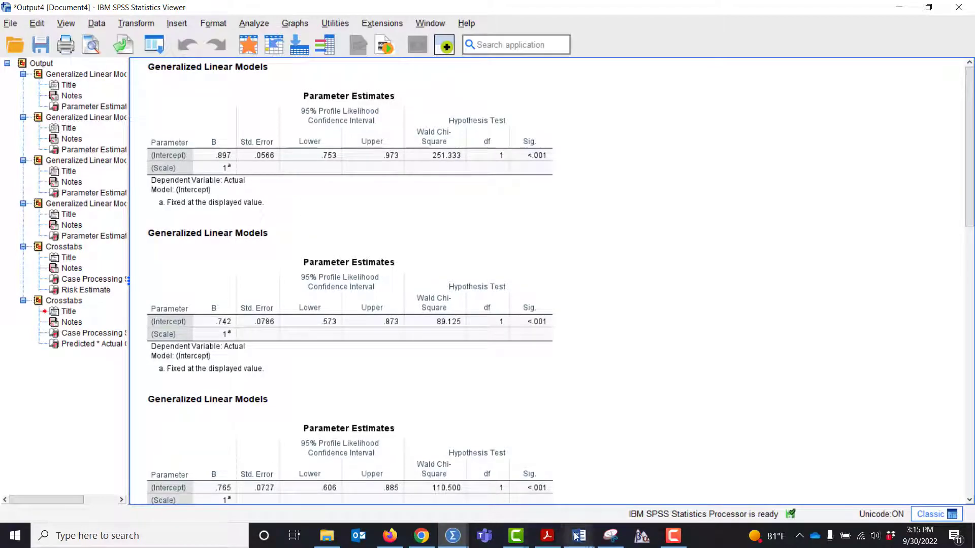
# - Bring up the Word tutorial and scroll to its Predicted * Actual Crosstabulation on page 12
pyautogui.moveTo(579, 535)
pyautogui.click(632, 487)
pyautogui.scroll(15, 472, 355)
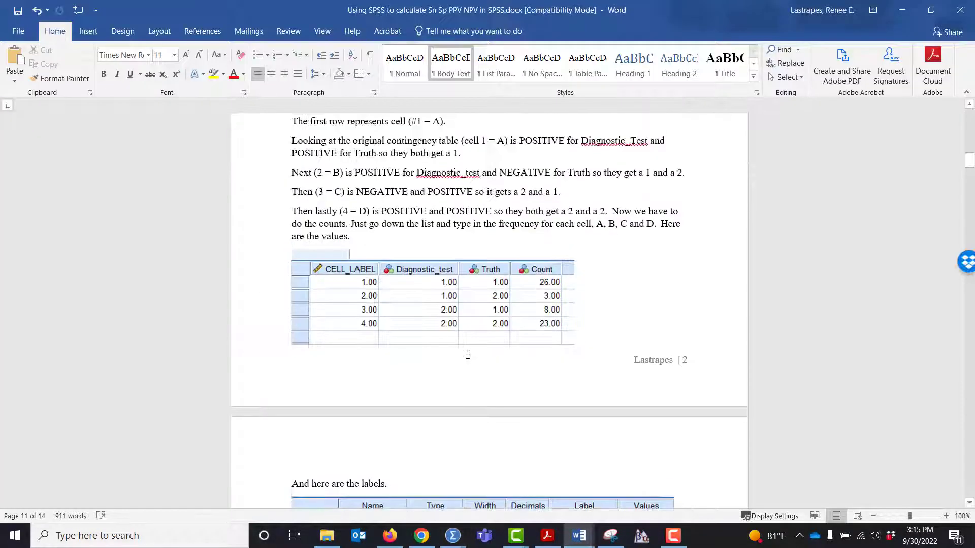
pyautogui.scroll(-4, 467, 352)
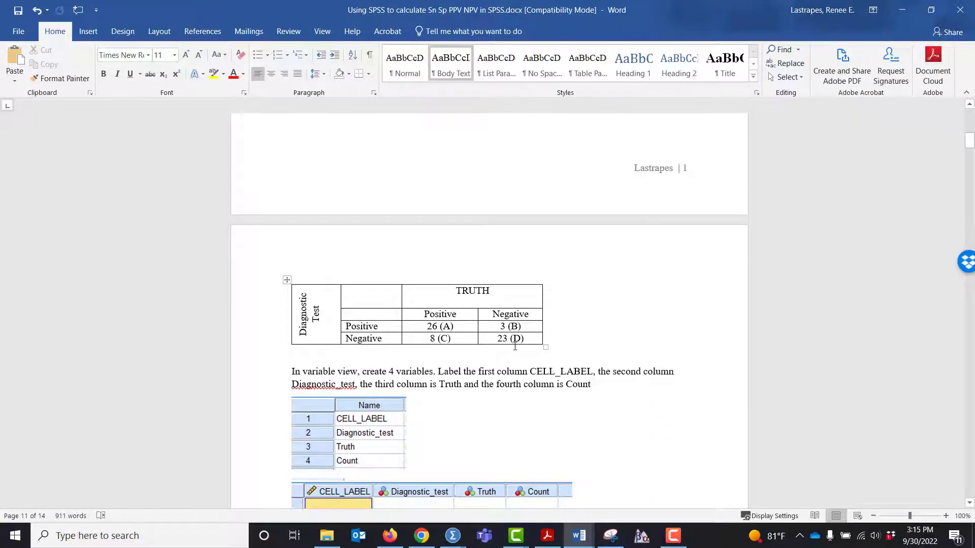
pyautogui.scroll(-20, 508, 340)
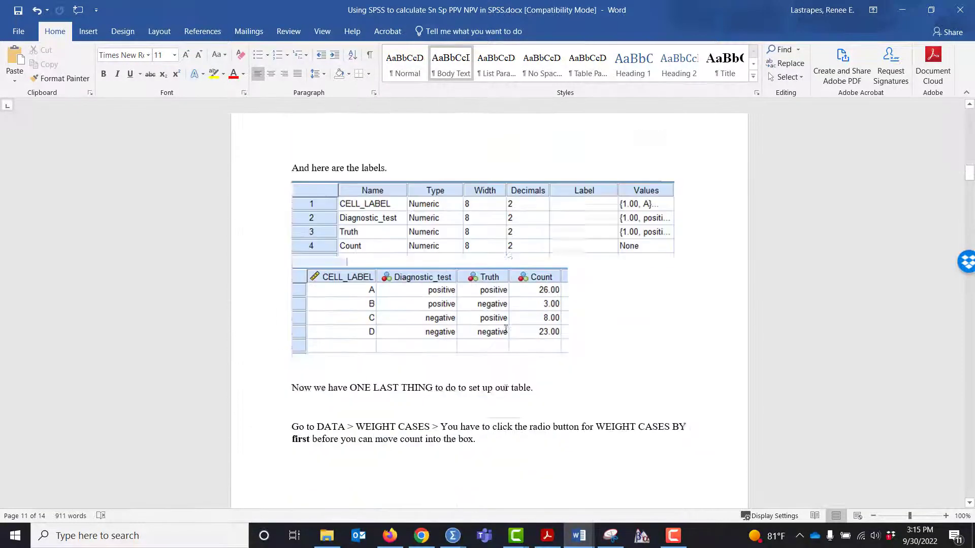
pyautogui.scroll(-20, 505, 330)
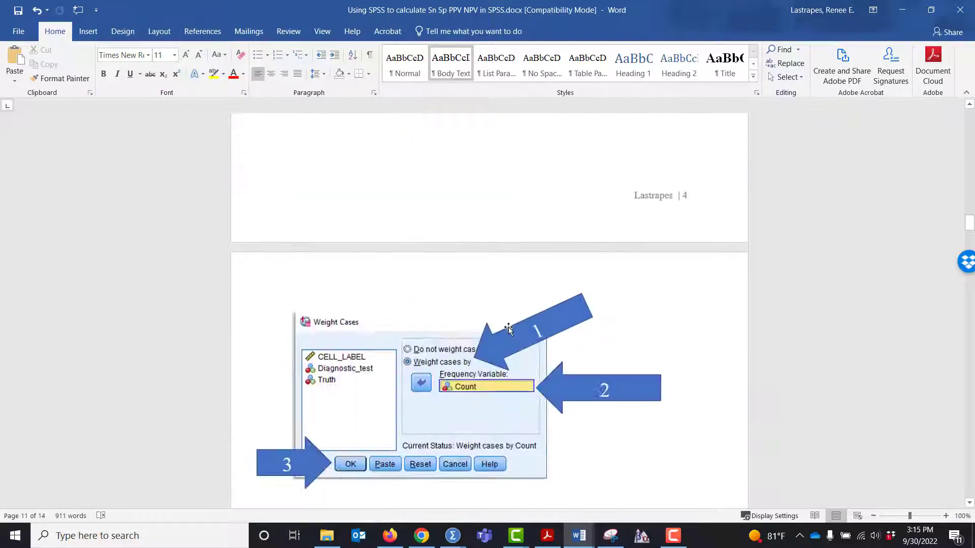
pyautogui.scroll(-20, 511, 330)
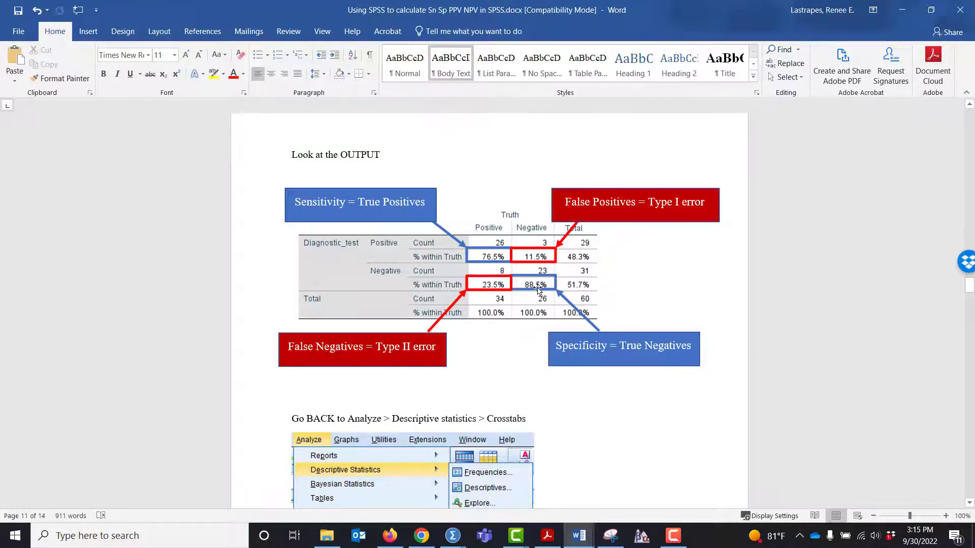
pyautogui.scroll(-20, 598, 350)
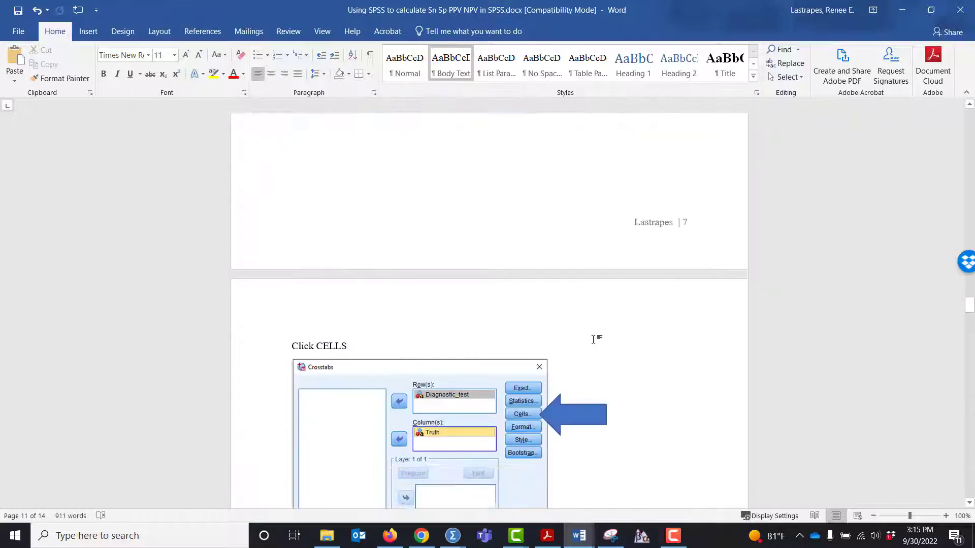
pyautogui.scroll(-6, 594, 337)
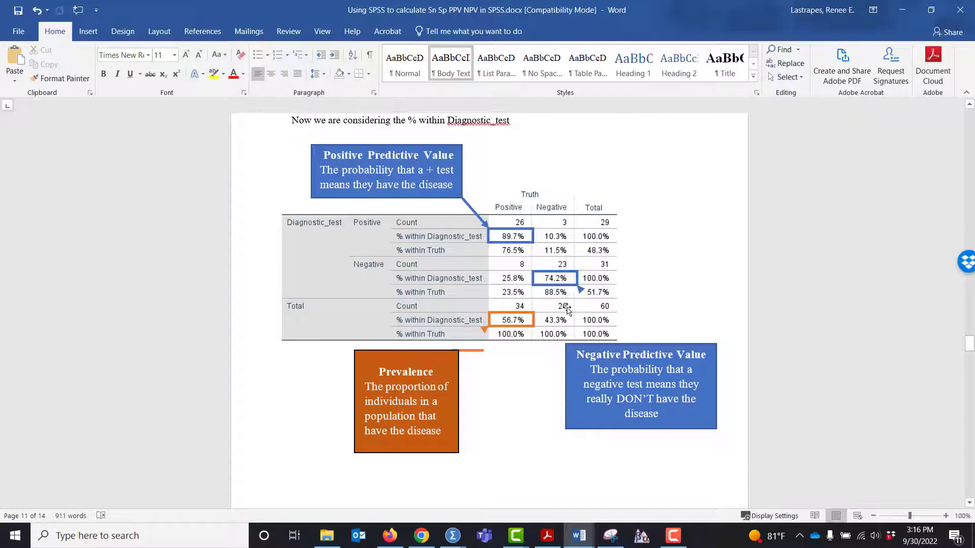
pyautogui.scroll(-20, 604, 366)
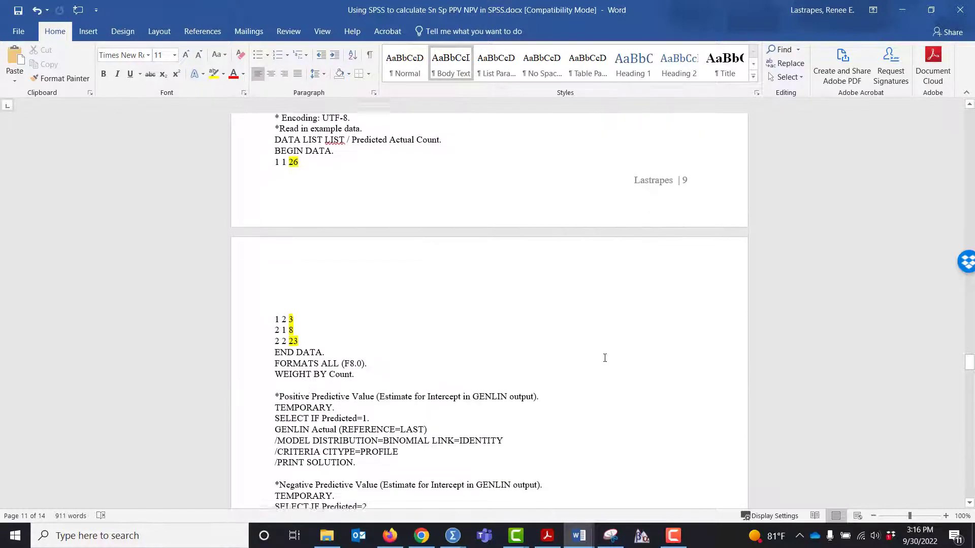
pyautogui.scroll(-20, 604, 345)
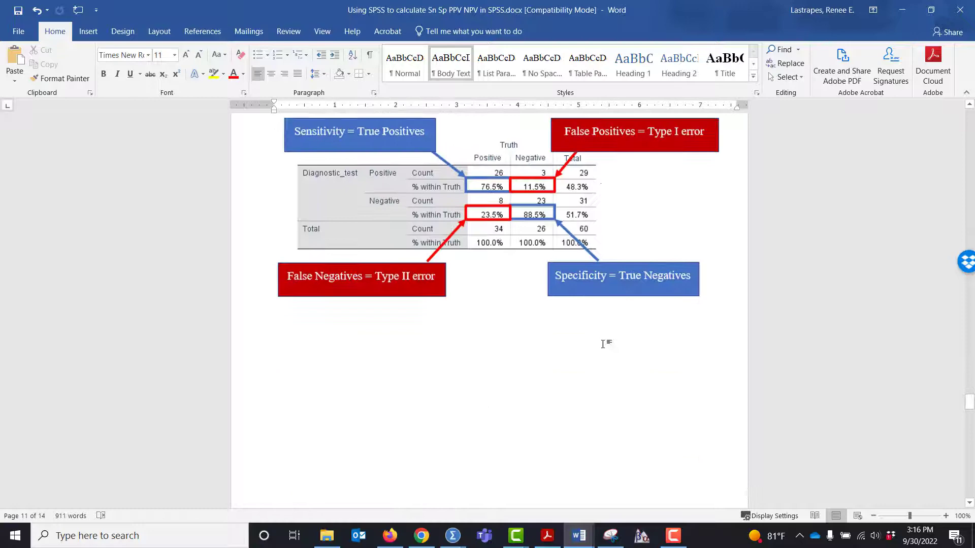
pyautogui.scroll(-7, 563, 264)
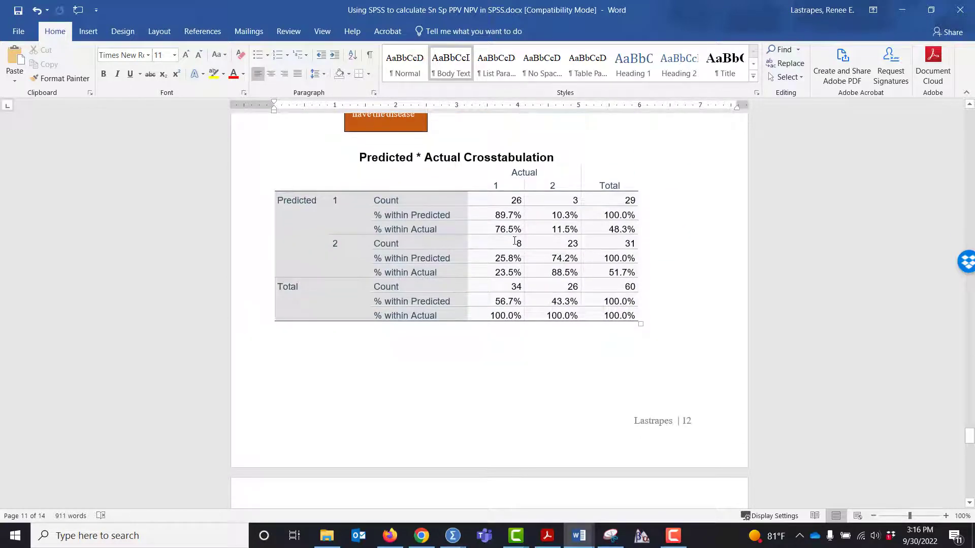
pyautogui.click(452, 535)
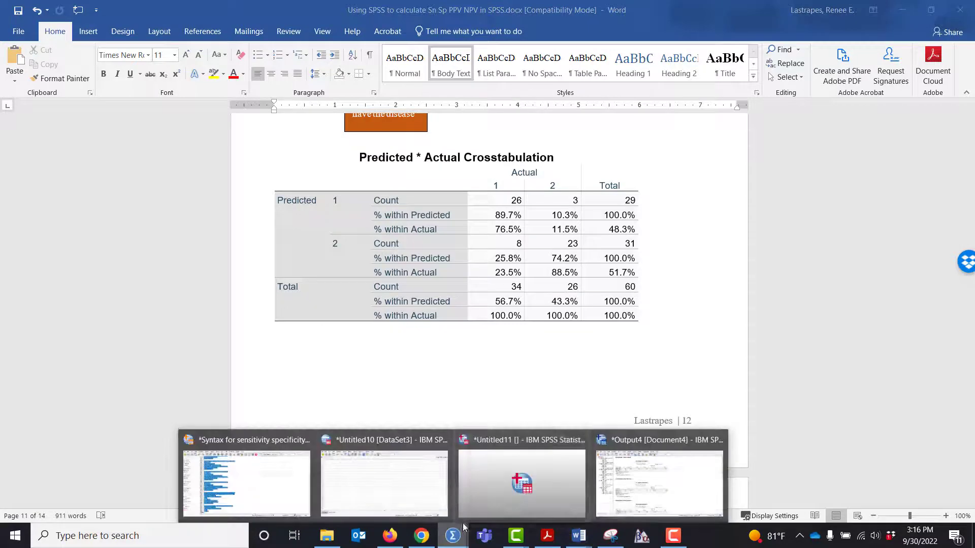
pyautogui.click(638, 507)
pyautogui.scroll(-15, 561, 398)
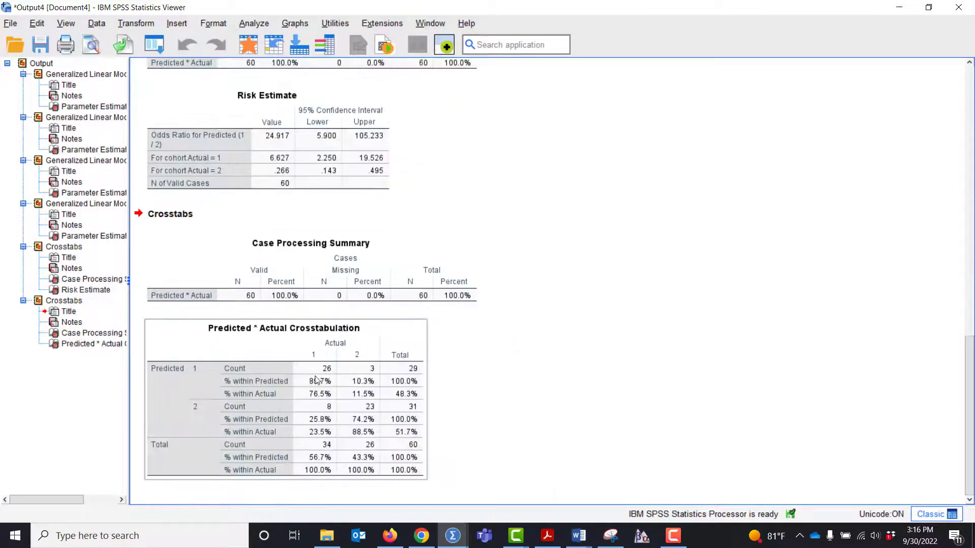
pyautogui.click(580, 537)
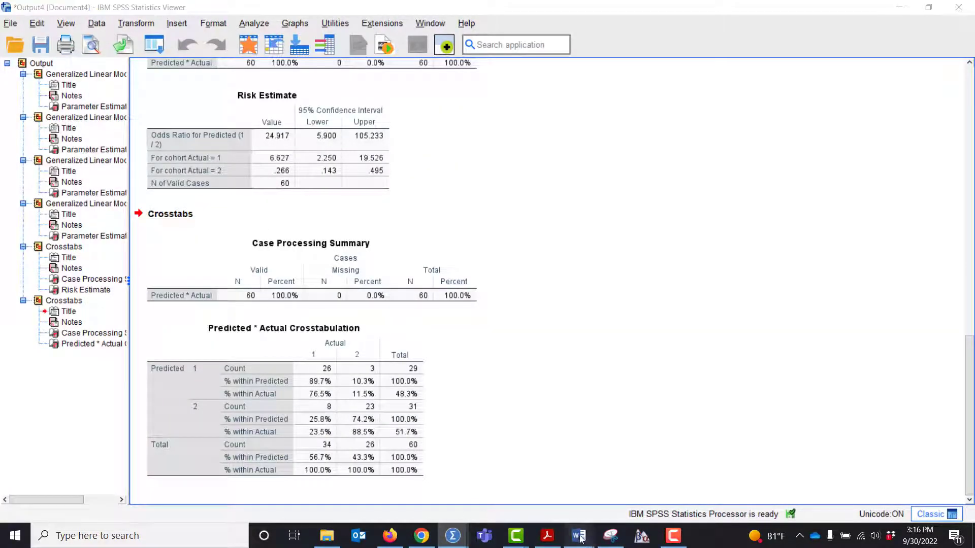
pyautogui.click(649, 508)
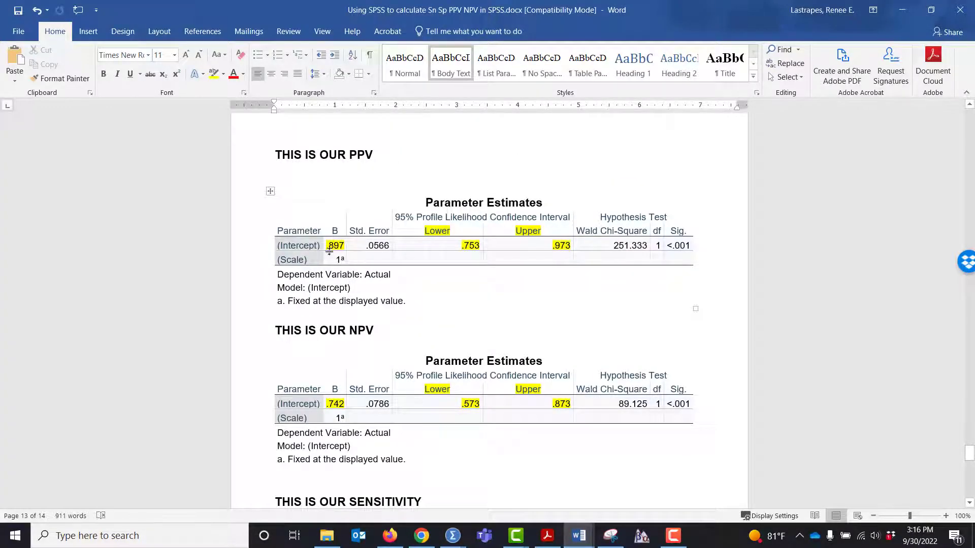
# - Scroll back to the tutorial's crosstab and highlight its 74.2% value
pyautogui.scroll(10, 329, 249)
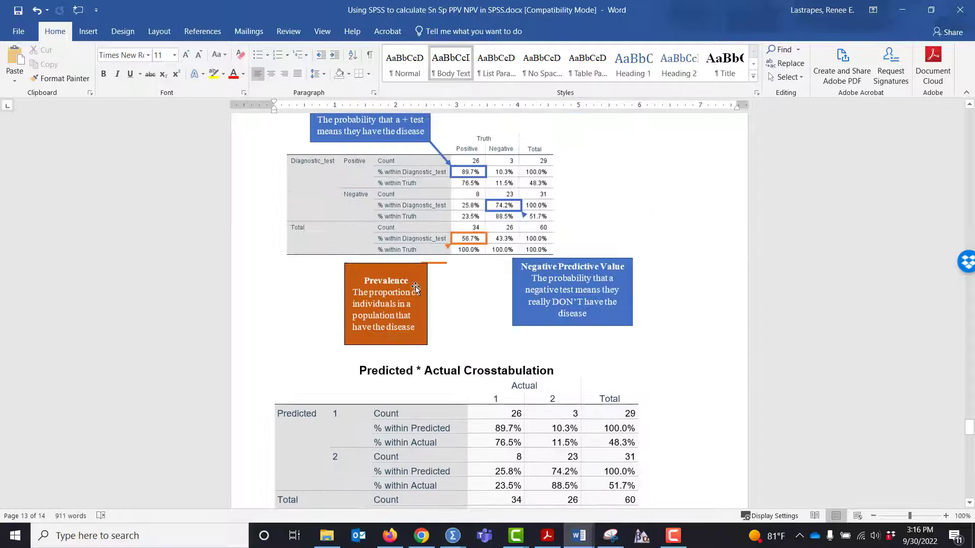
pyautogui.scroll(1, 415, 288)
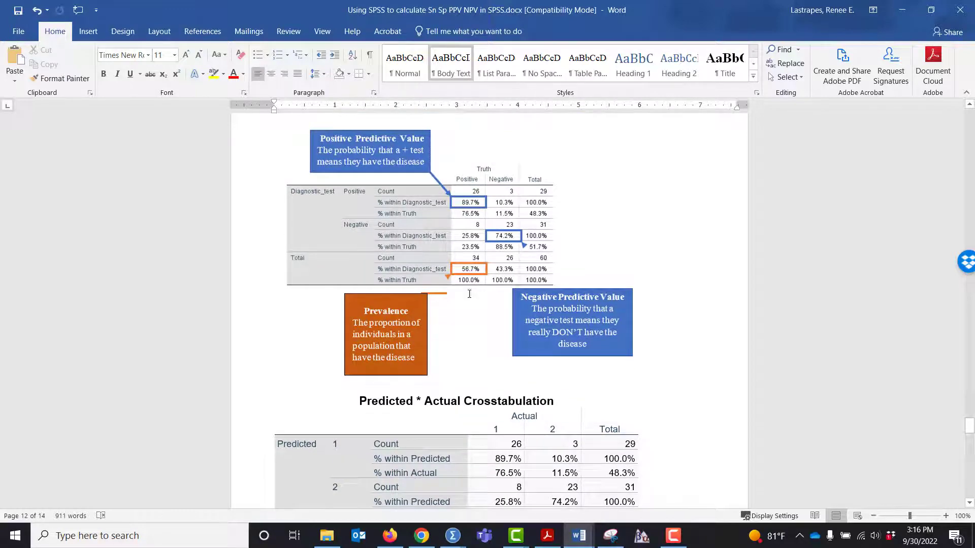
pyautogui.scroll(-12, 473, 204)
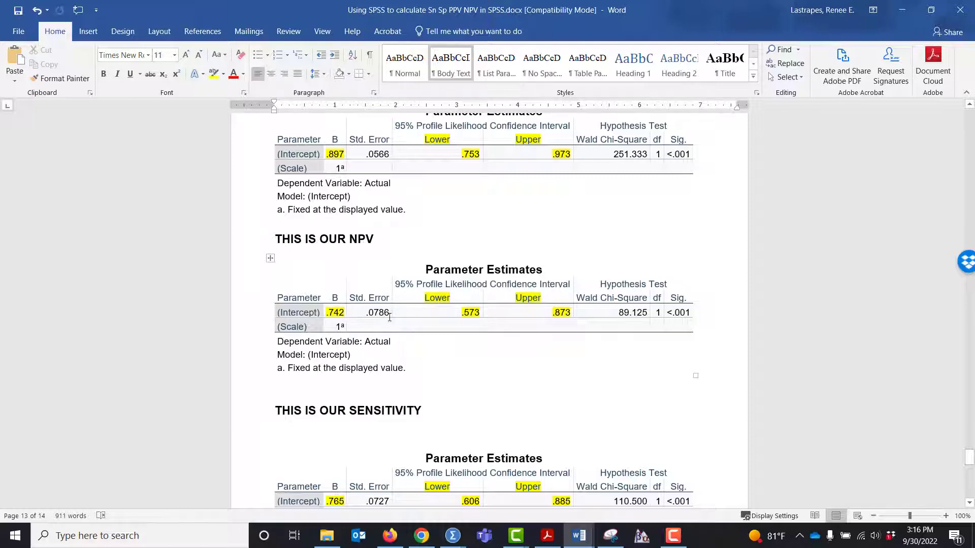
pyautogui.scroll(12, 389, 318)
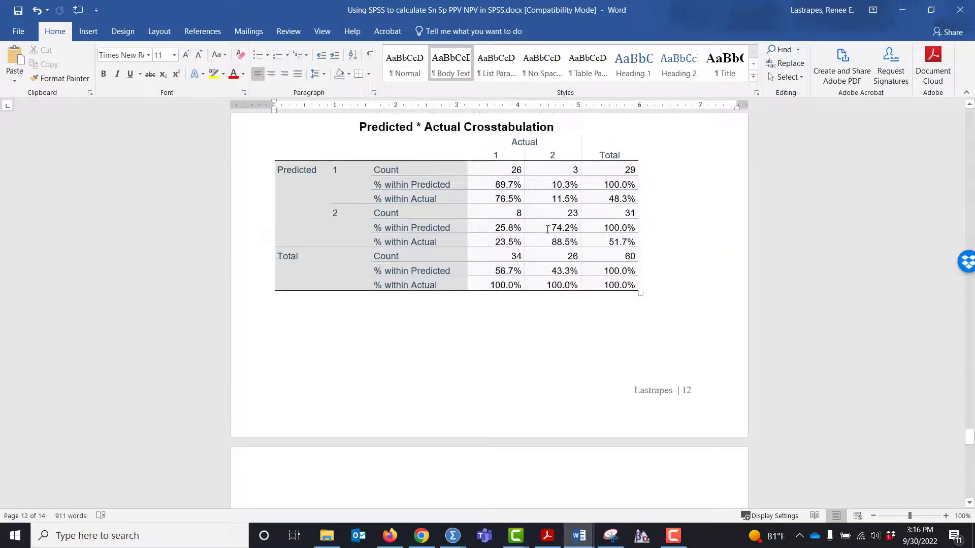
pyautogui.doubleClick(547, 229)
# - Scroll through the estimate tables to Sensitivity .765 with confidence interval .606–.885
pyautogui.scroll(-5, 514, 338)
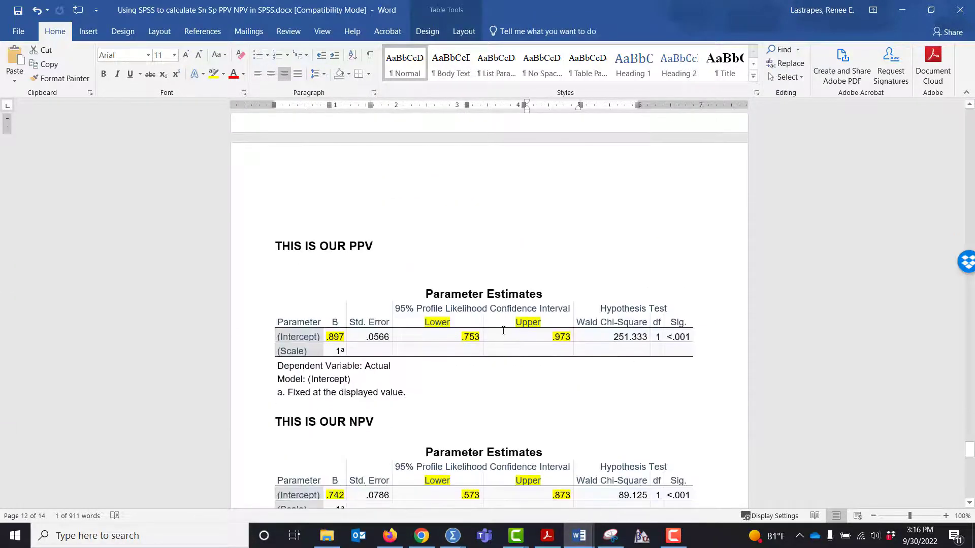
pyautogui.scroll(-5, 503, 331)
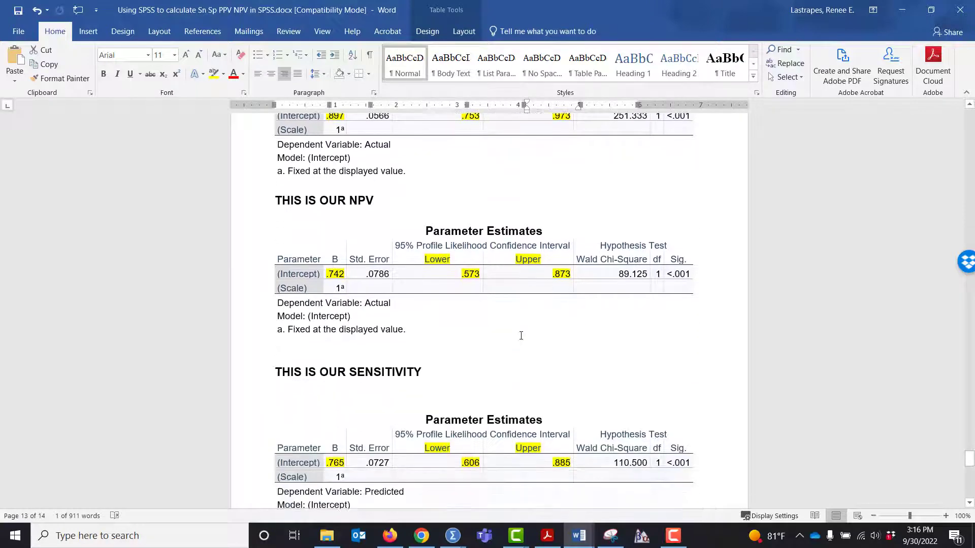
pyautogui.scroll(-5, 513, 333)
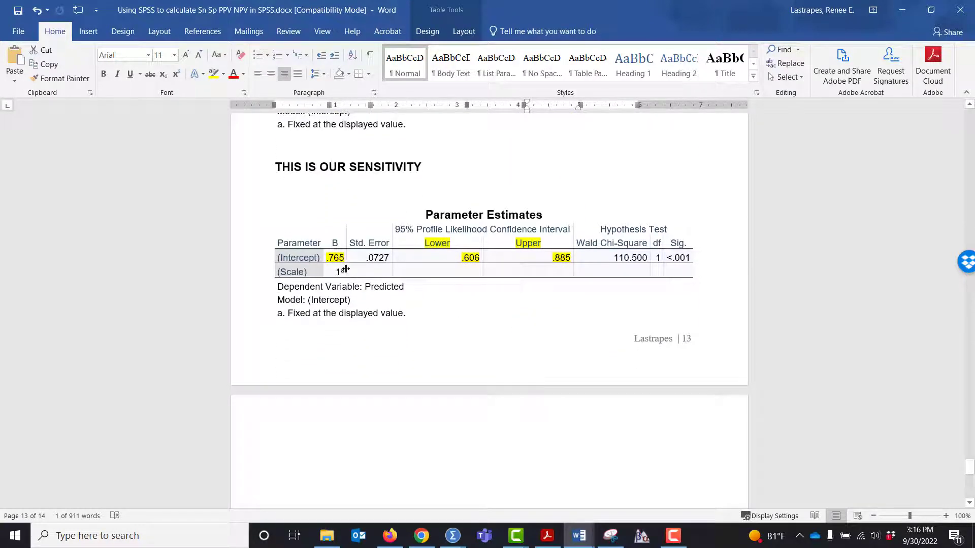
pyautogui.scroll(-5, 345, 269)
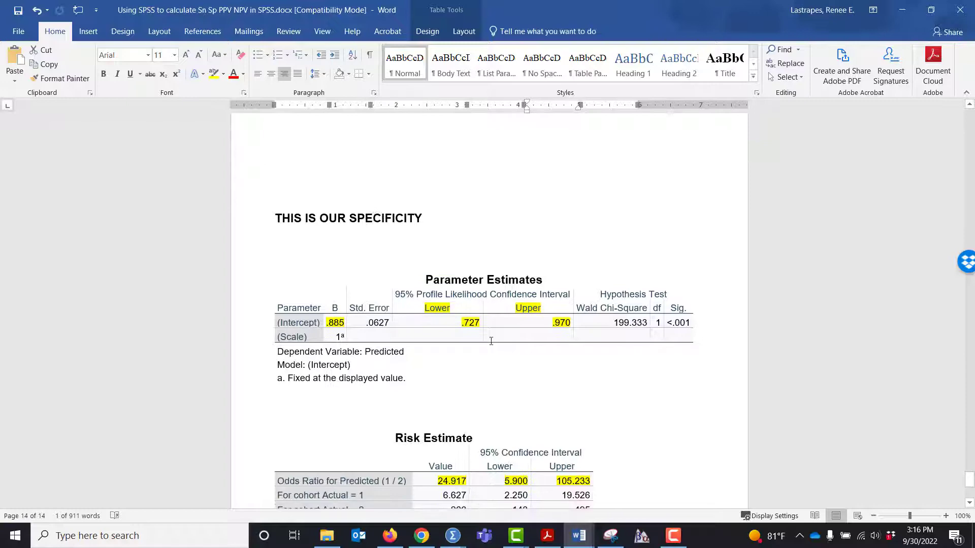
pyautogui.scroll(-3, 491, 341)
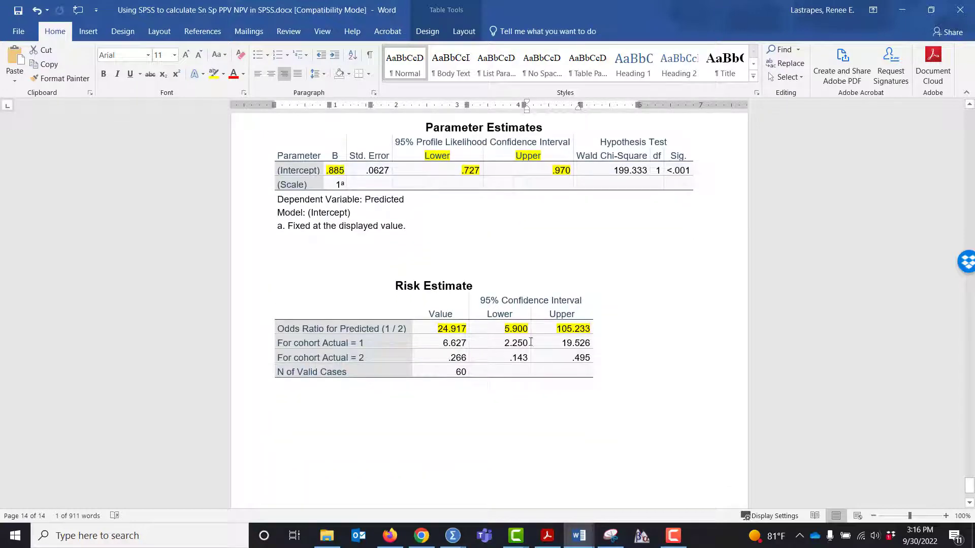
pyautogui.scroll(-2, 531, 339)
pyautogui.scroll(10, 526, 345)
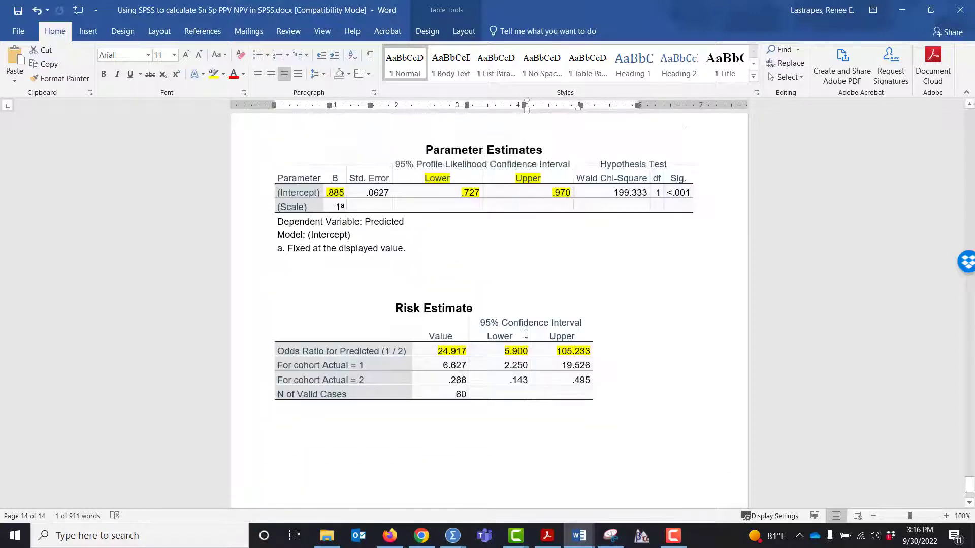
pyautogui.scroll(1, 526, 361)
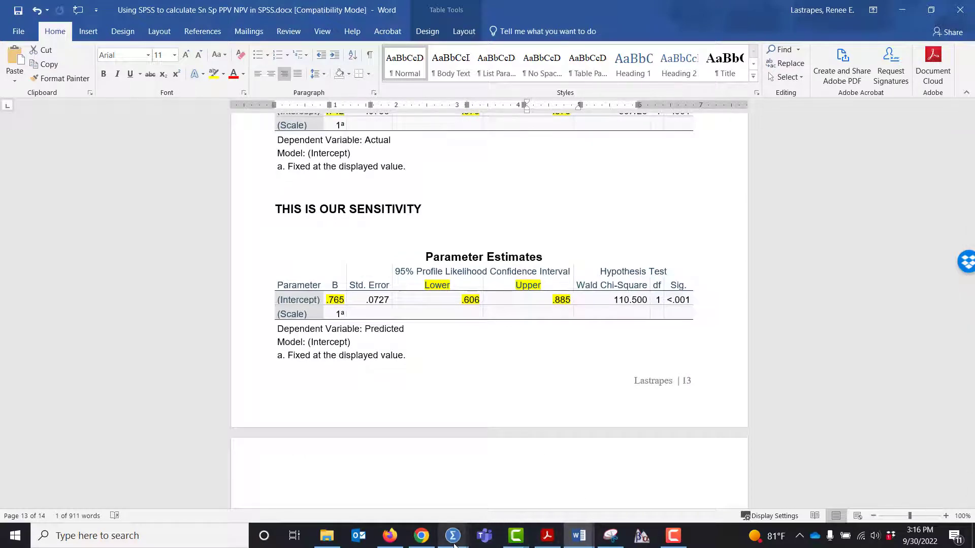
pyautogui.moveTo(454, 545)
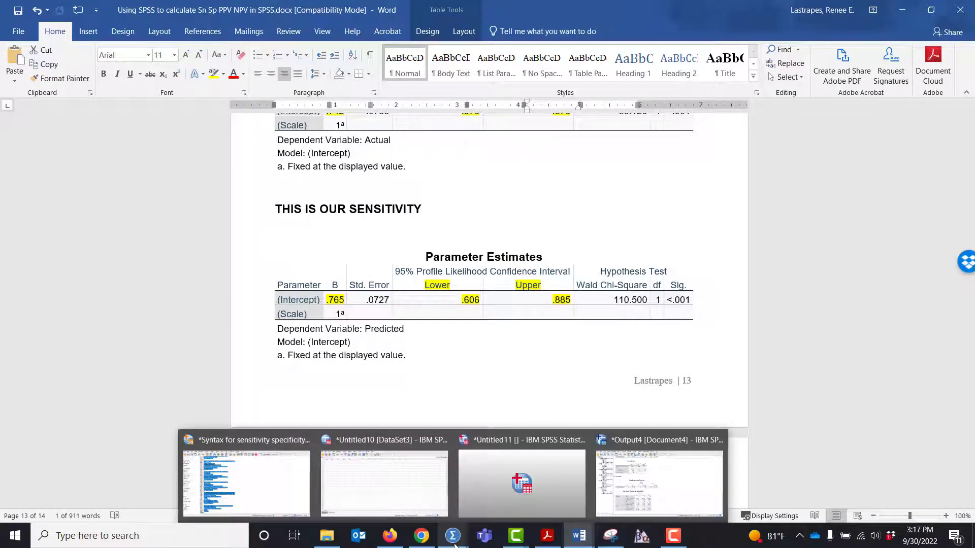
pyautogui.click(300, 483)
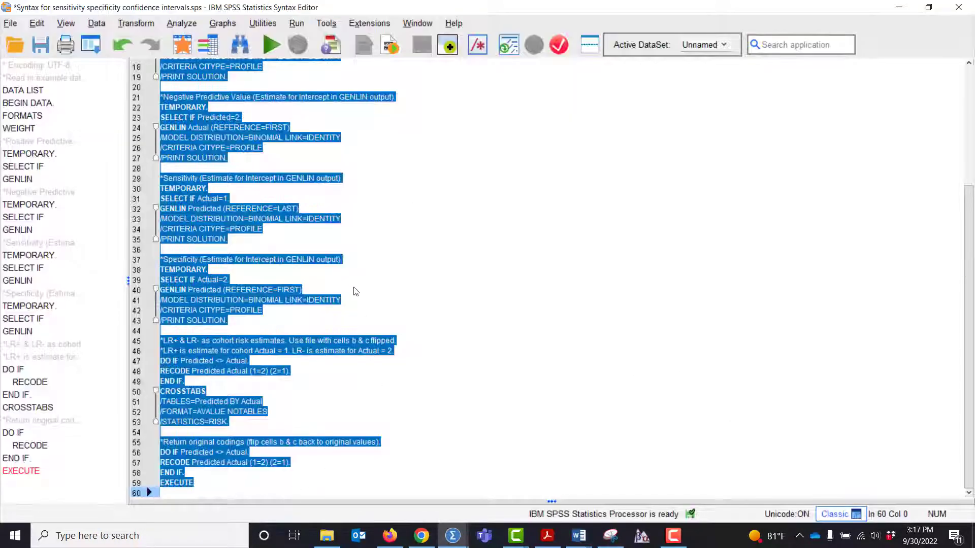
pyautogui.scroll(4, 442, 261)
pyautogui.click(397, 147)
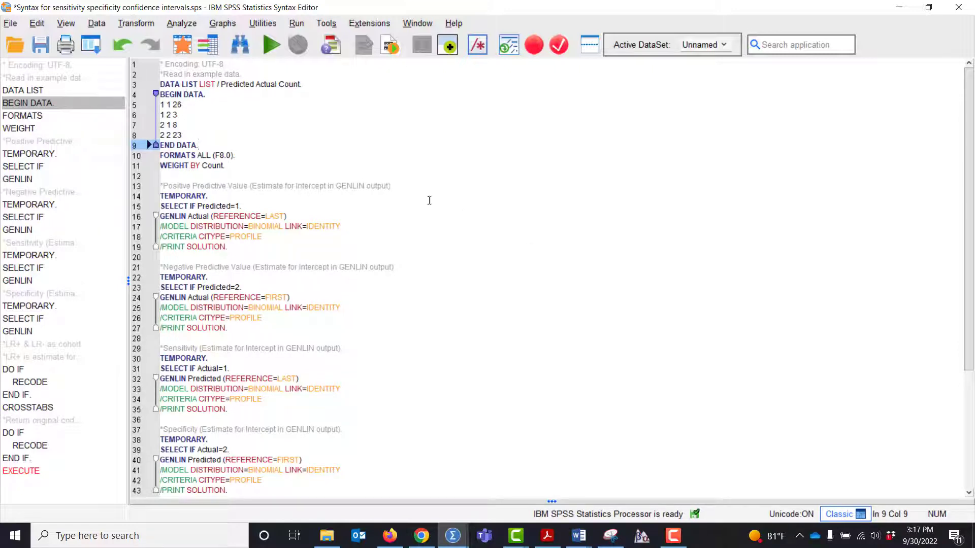
pyautogui.click(185, 23)
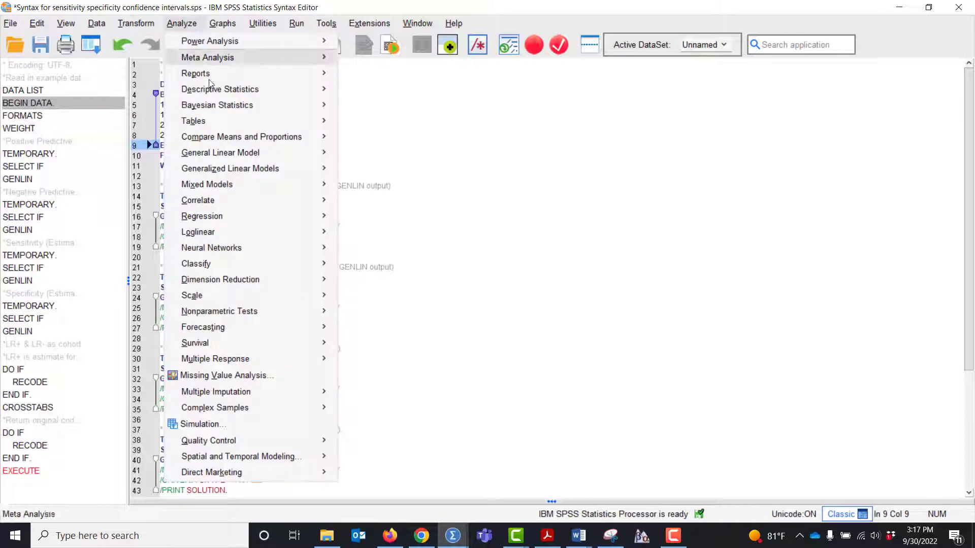
pyautogui.moveTo(222, 151)
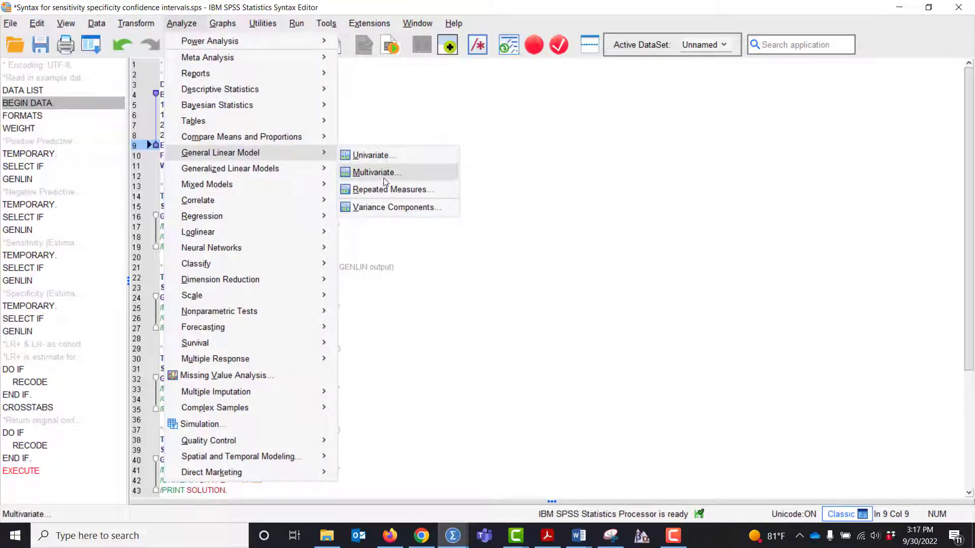
pyautogui.moveTo(319, 183)
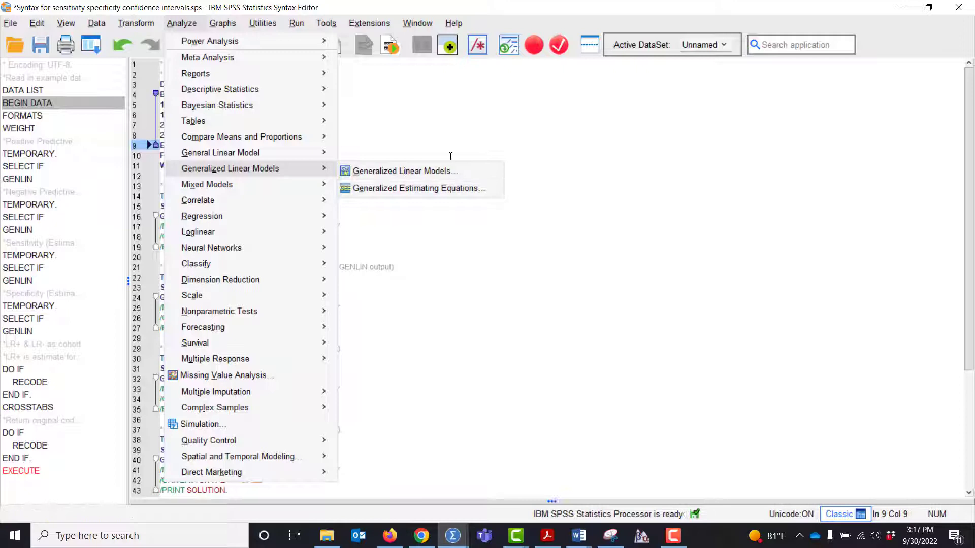
pyautogui.click(515, 117)
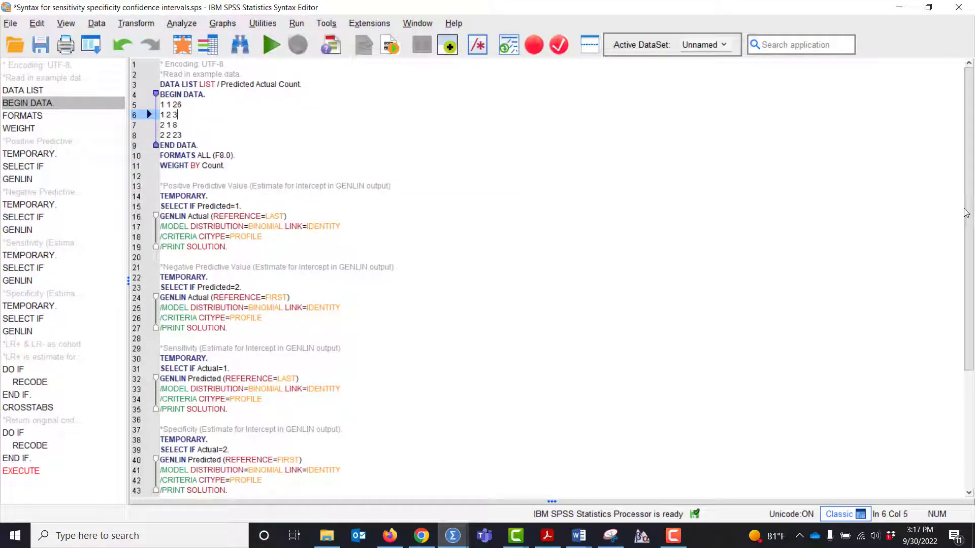